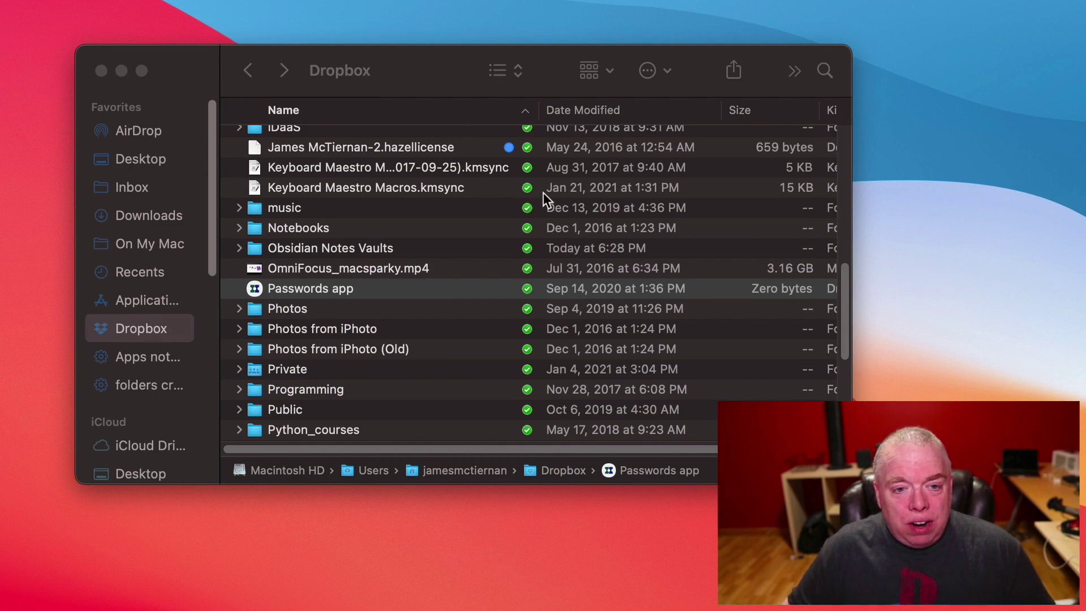
click(389, 69)
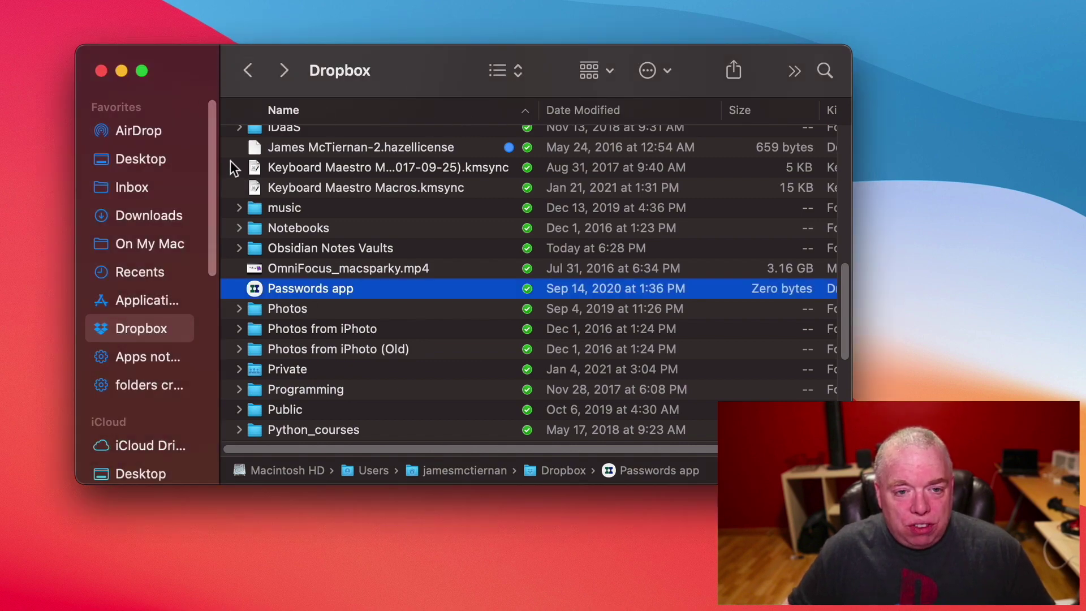
click(309, 254)
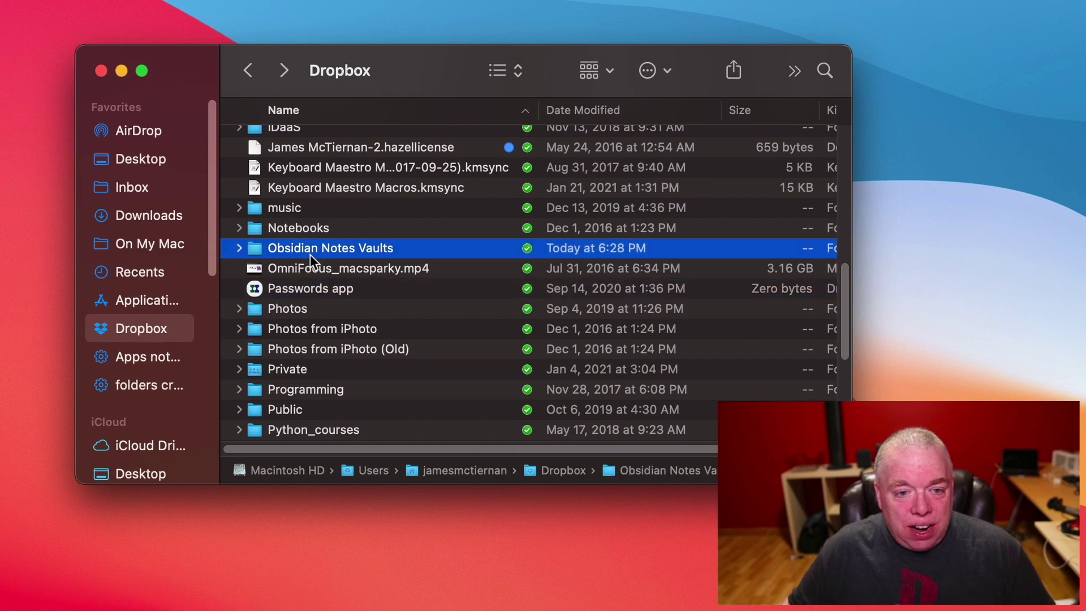
double_click(350, 249)
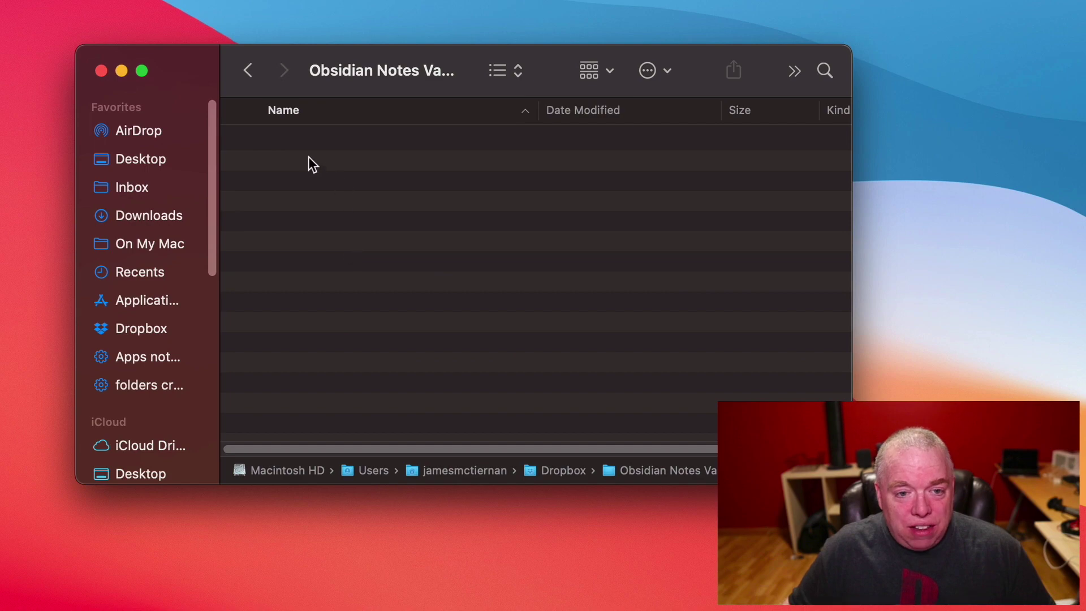
click(248, 70)
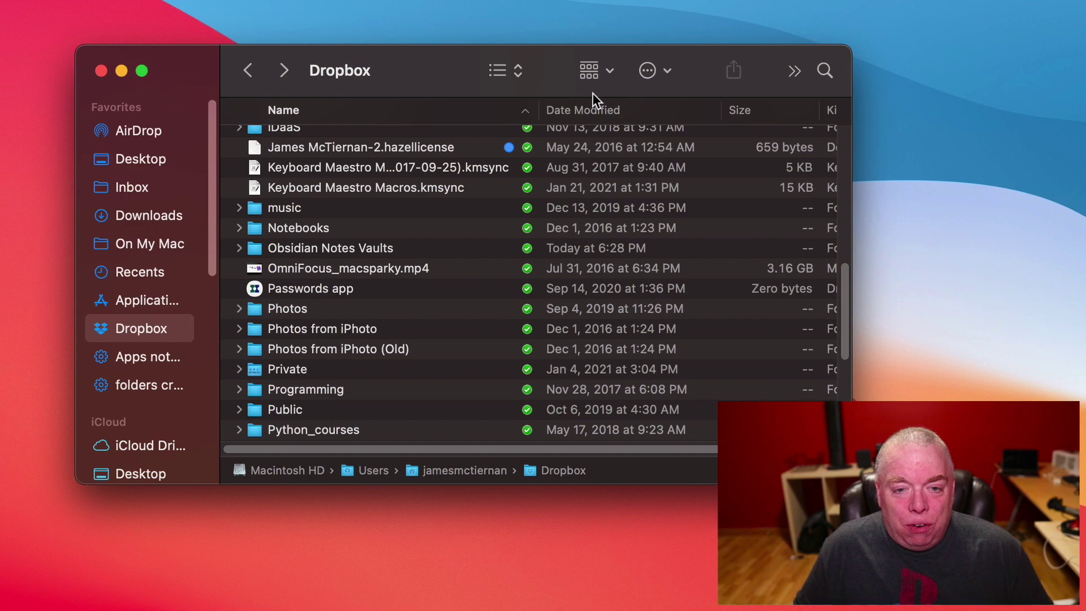
Step: Launch Obsidian from Spotlight so the Vaulty vault and its notes appear
key(cmd+space)
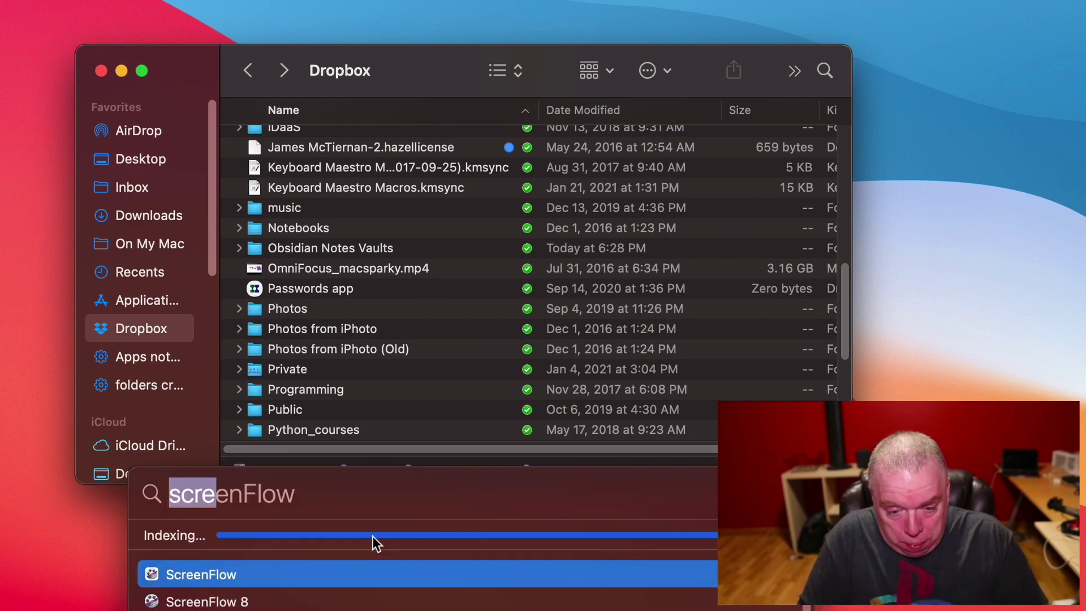
text(ob)
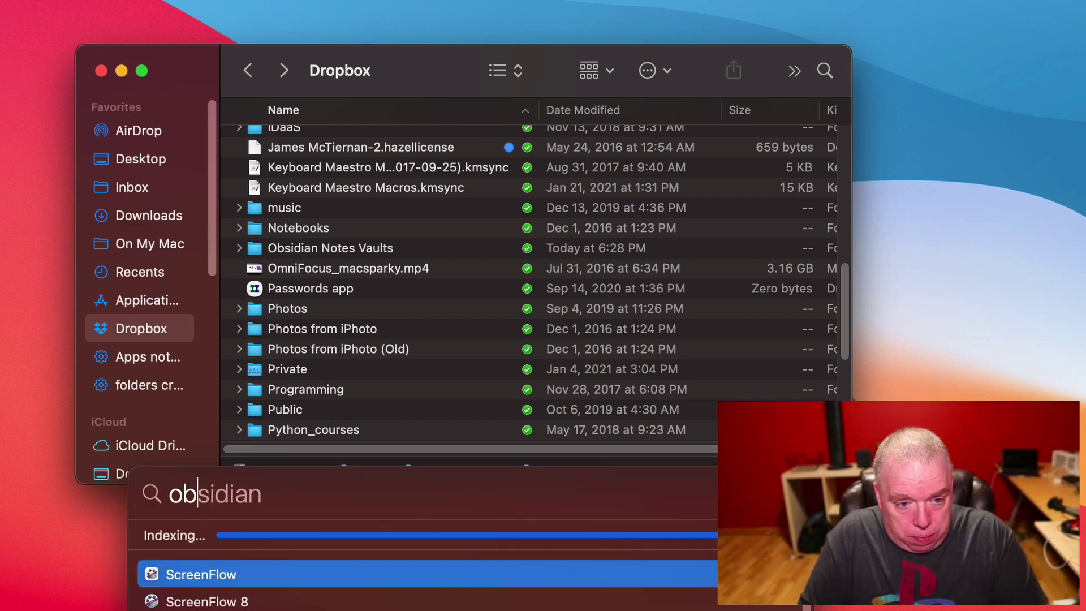
key(Return)
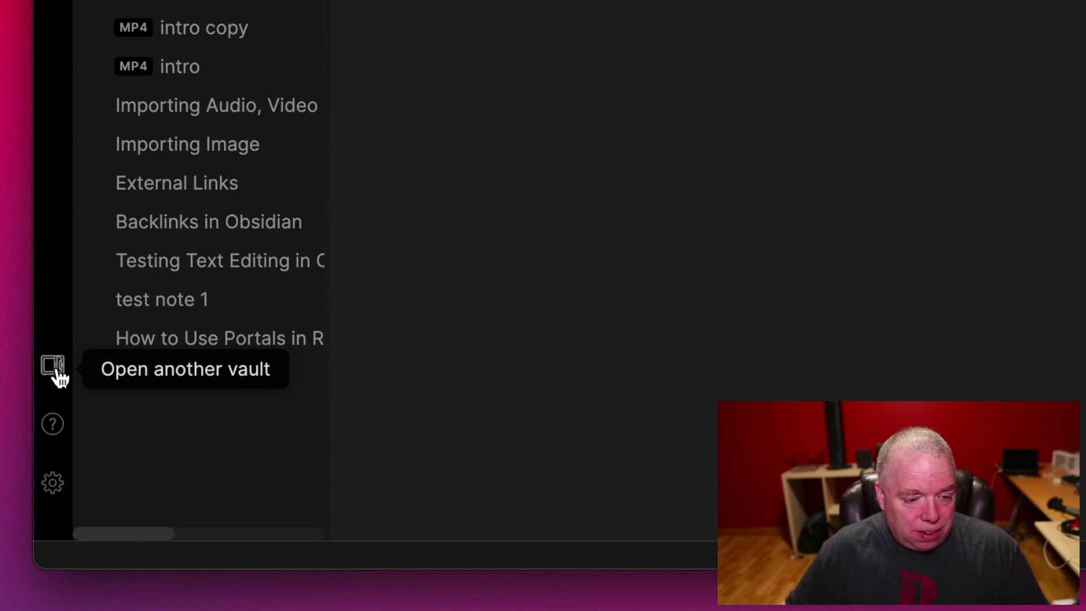
Step: From the vault list, start a new vault named Dropboxy
click(55, 368)
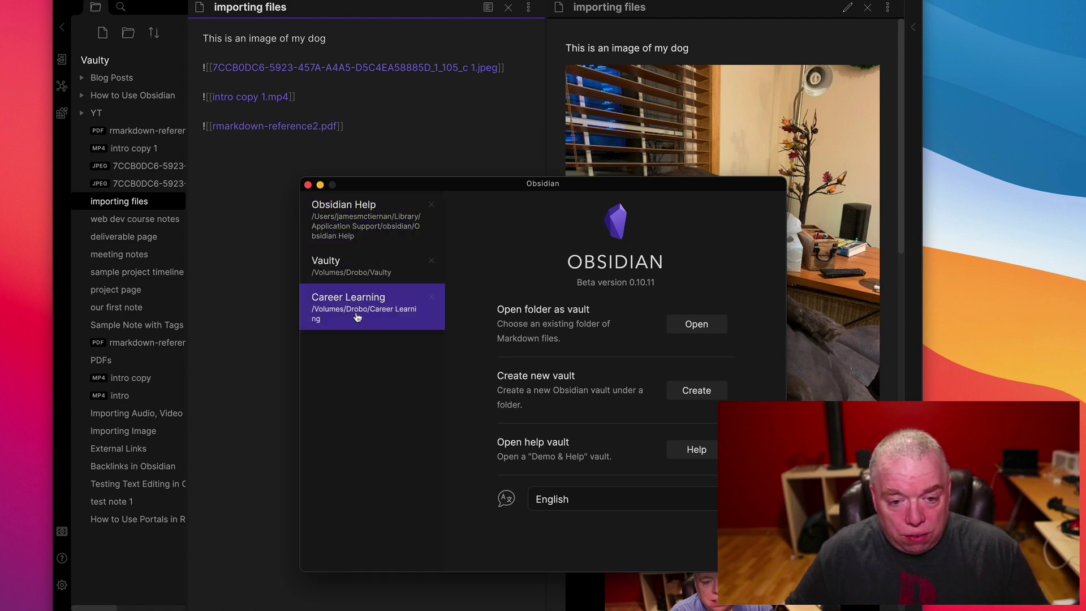
click(696, 390)
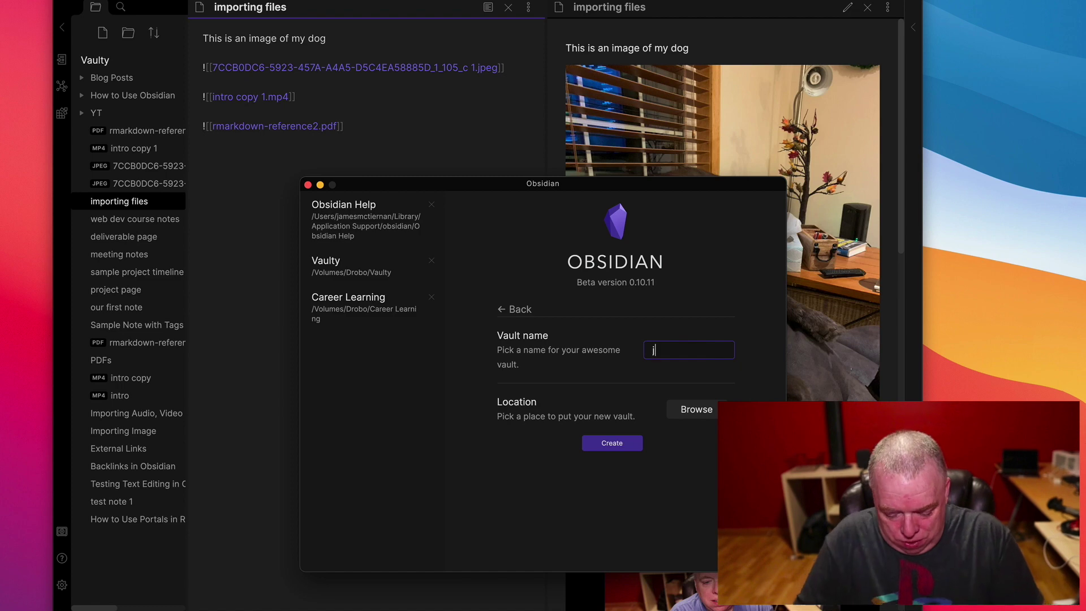
text(Dropboxy)
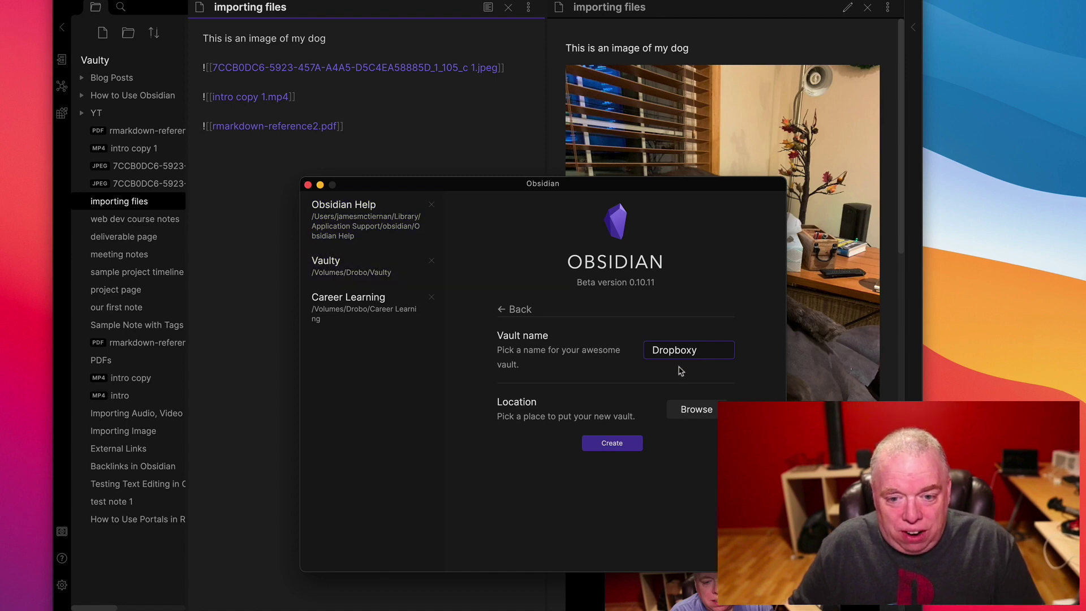
Step: Put the Dropboxy vault in Dropbox > Obsidian Notes Vaults and create it
click(691, 411)
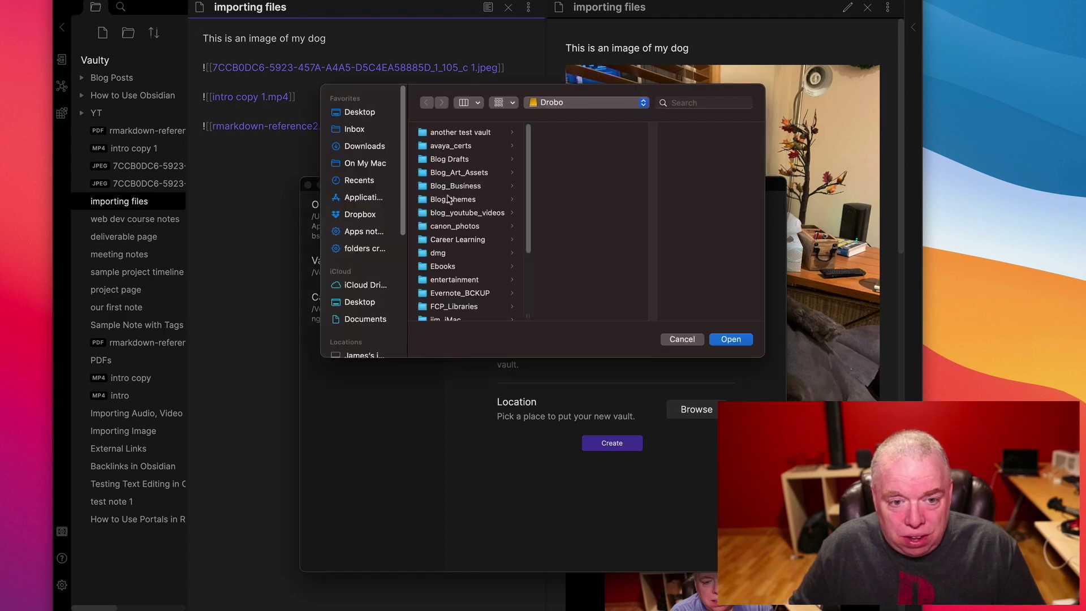
click(365, 215)
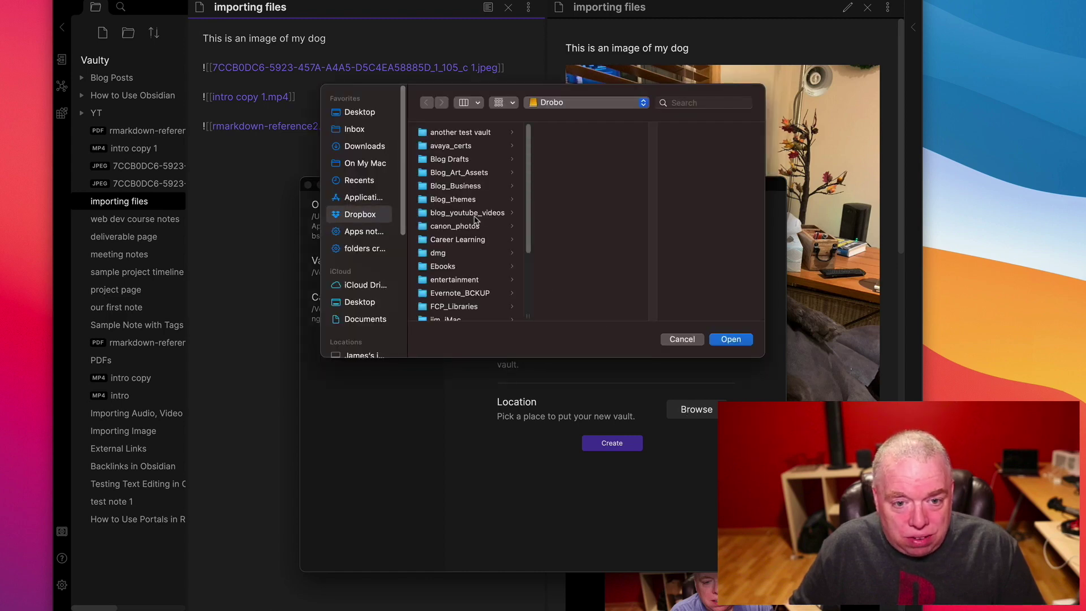
scroll(477, 227, down, 5)
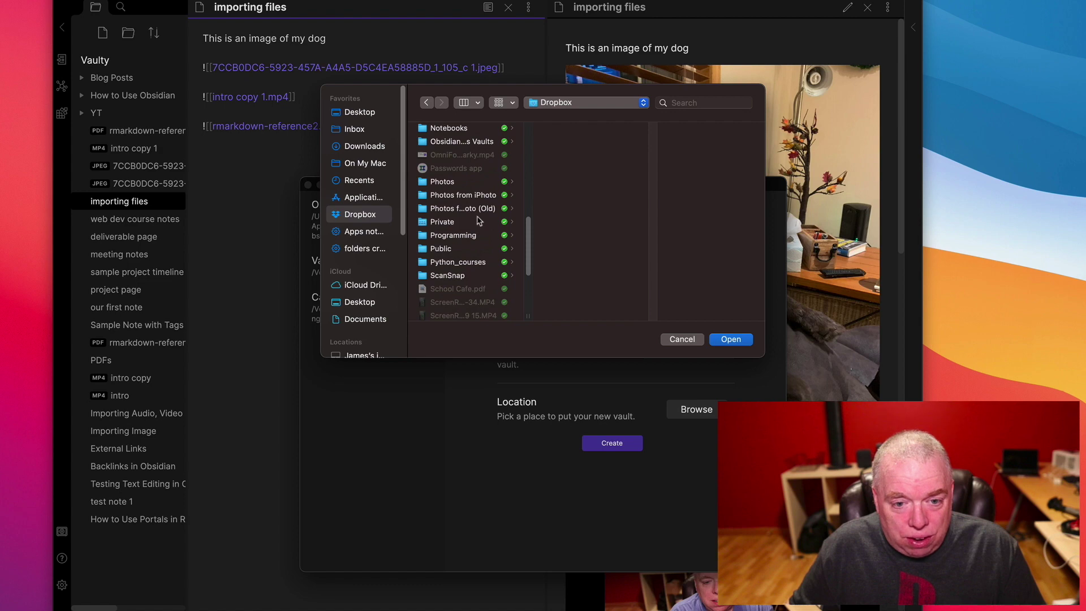
scroll(477, 223, down, 4)
click(474, 163)
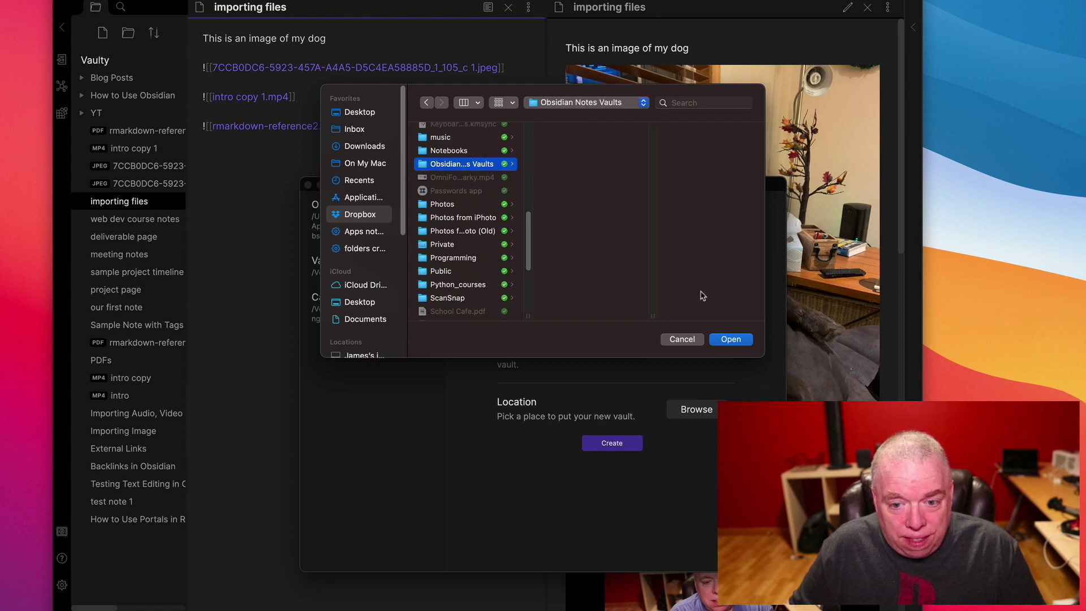
click(730, 340)
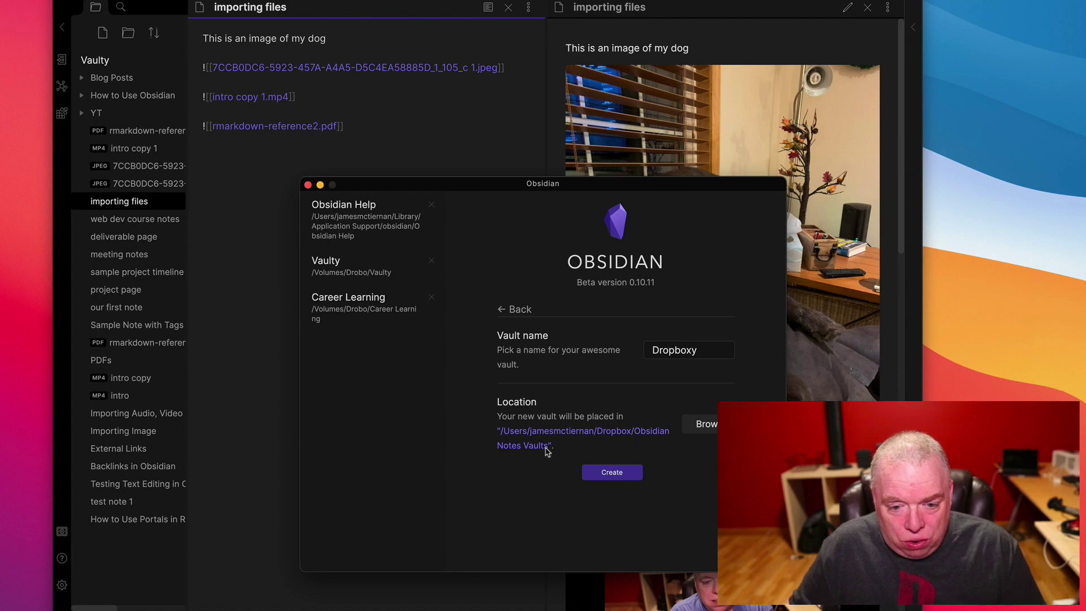
click(605, 474)
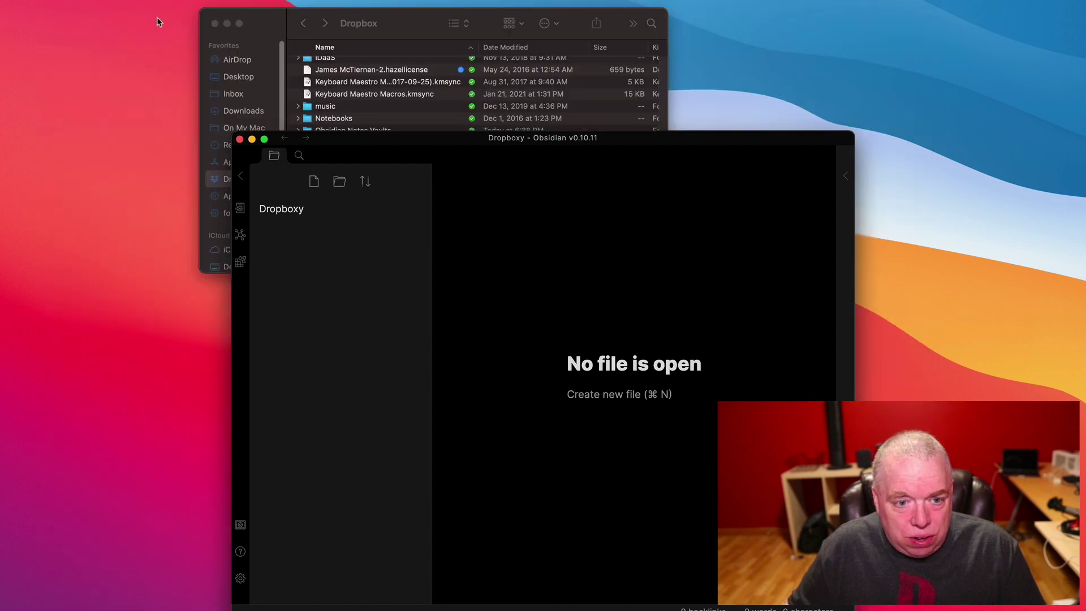
Step: Enlarge the Dropboxy window to fill the screen and add a note titled Test Note 1
drag(361, 140, 262, 30)
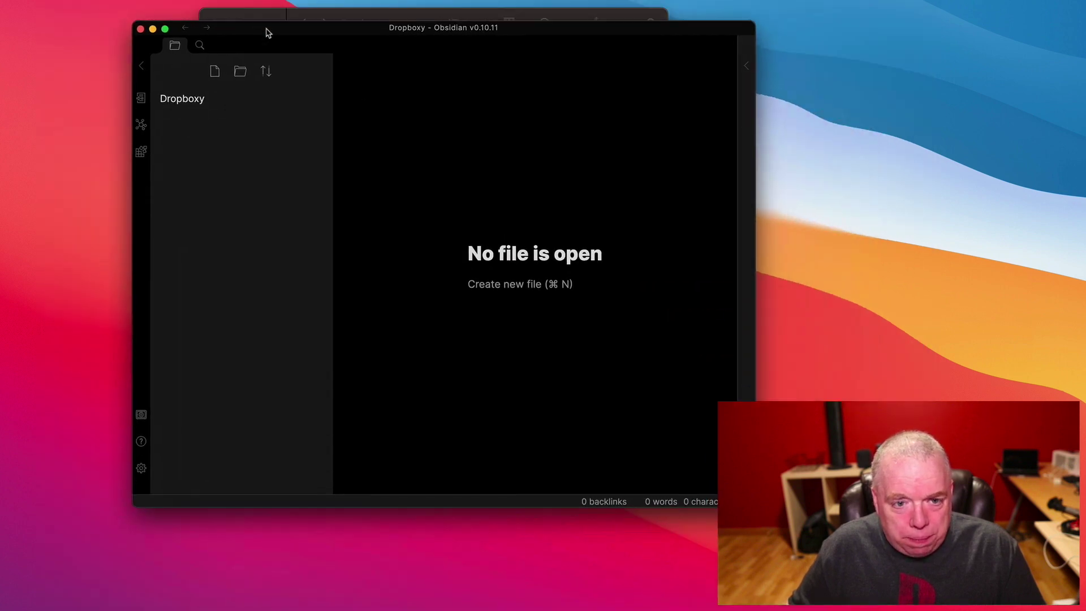
drag(754, 505, 1083, 608)
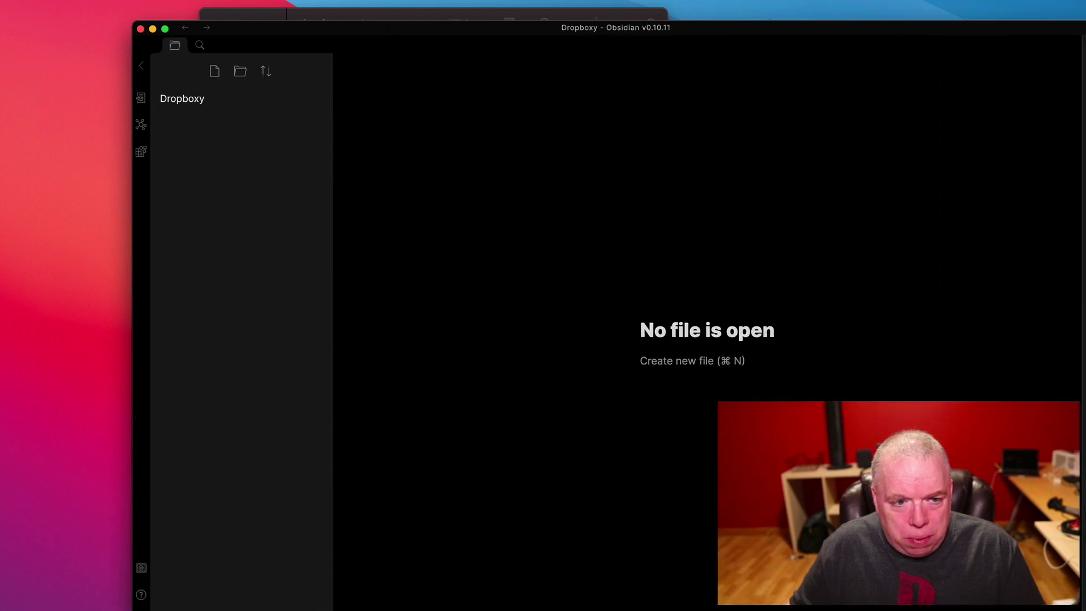
click(214, 72)
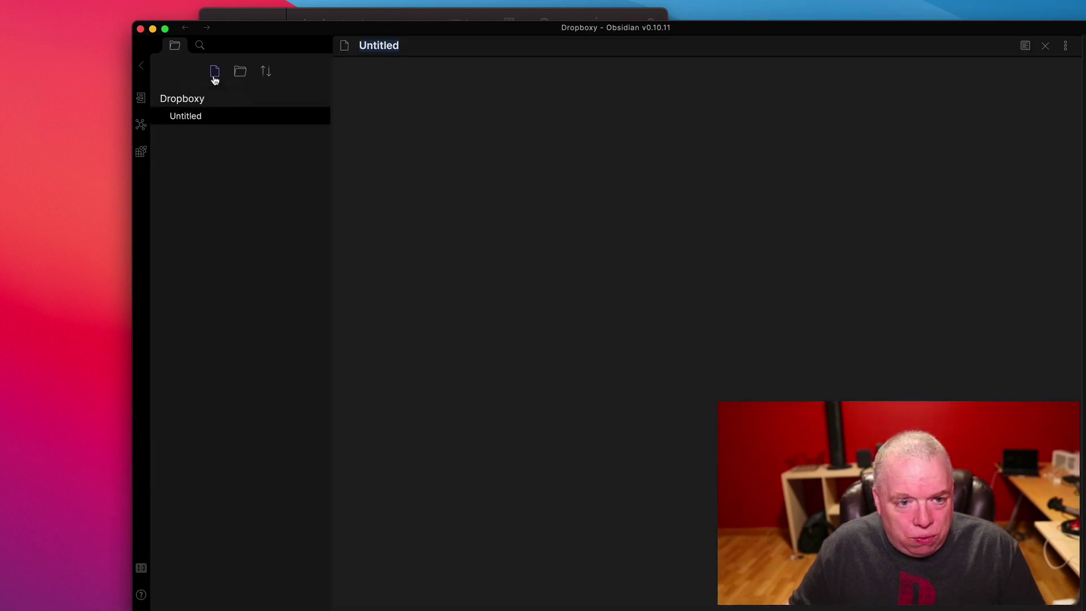
text(T)
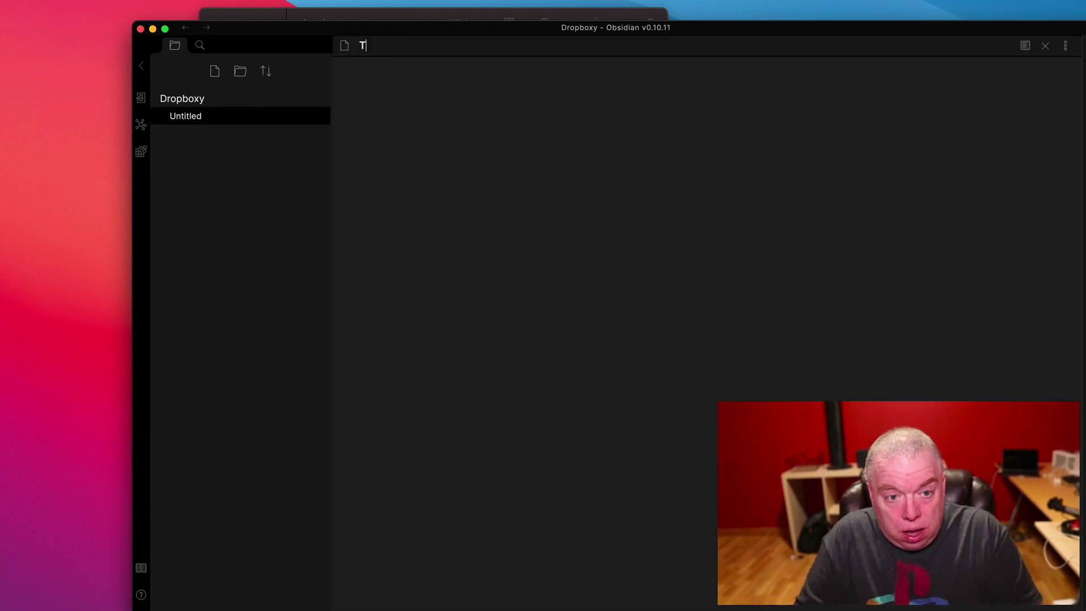
text(est Note 1)
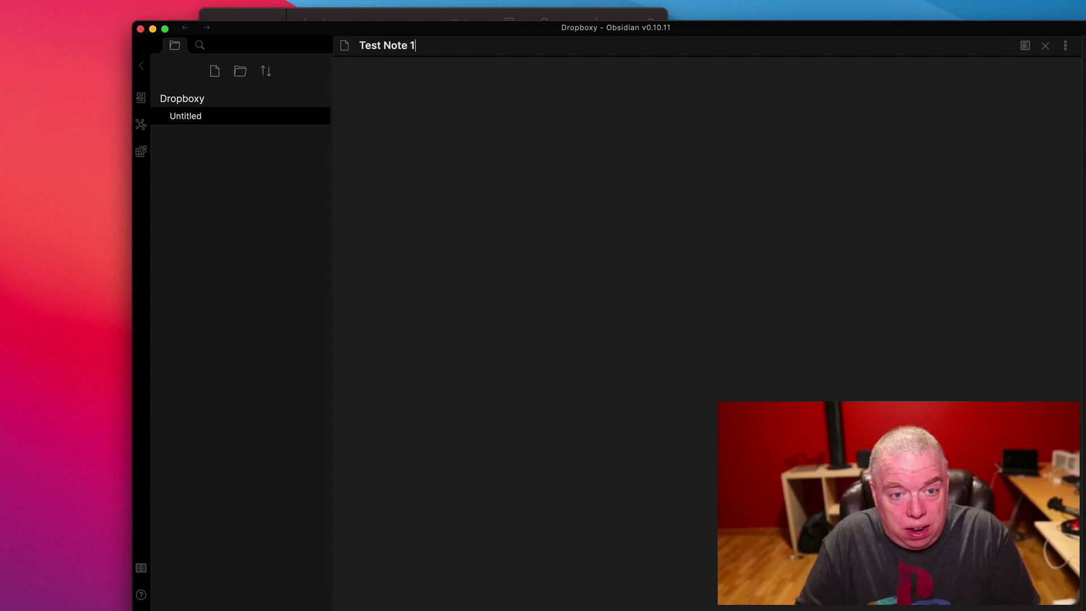
key(Return)
Step: Write the heading '# Dropbox Integration' with 'Very easy to setup' on the line below
text(##)
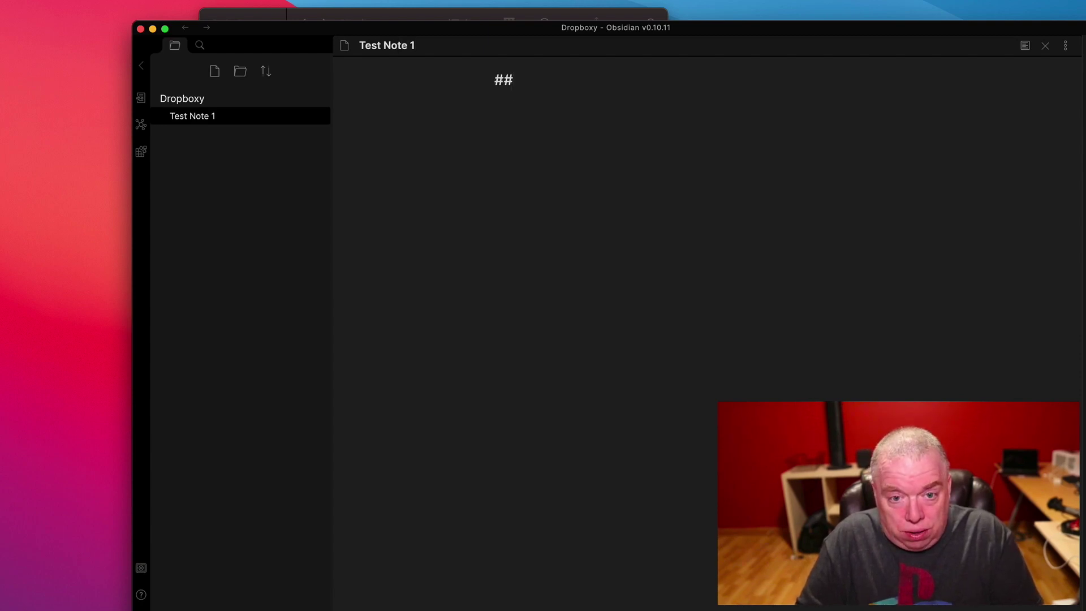
key(BackSpace)
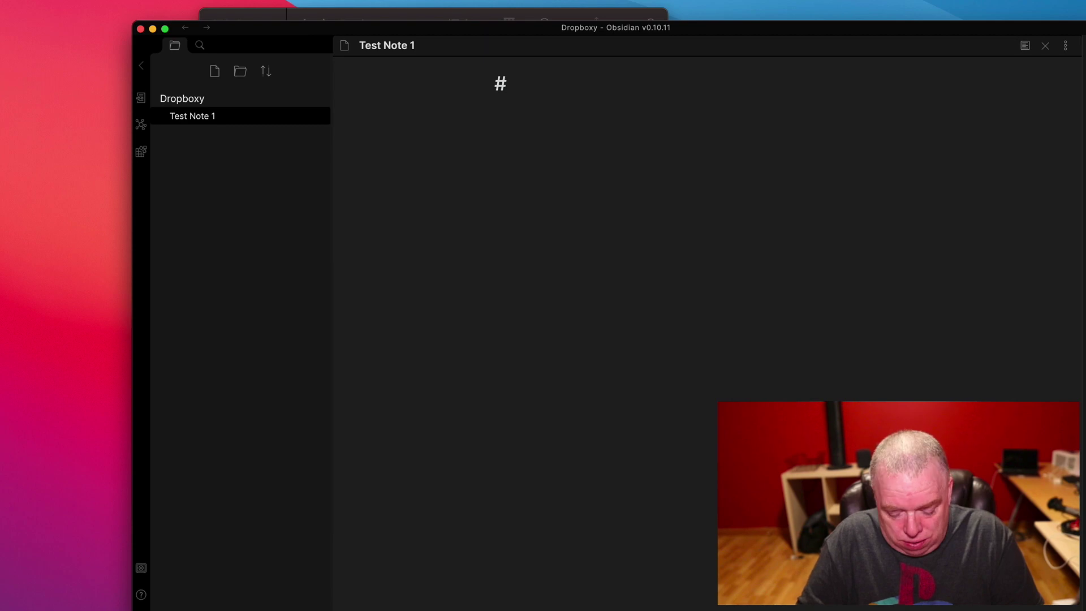
text(Dropboxc)
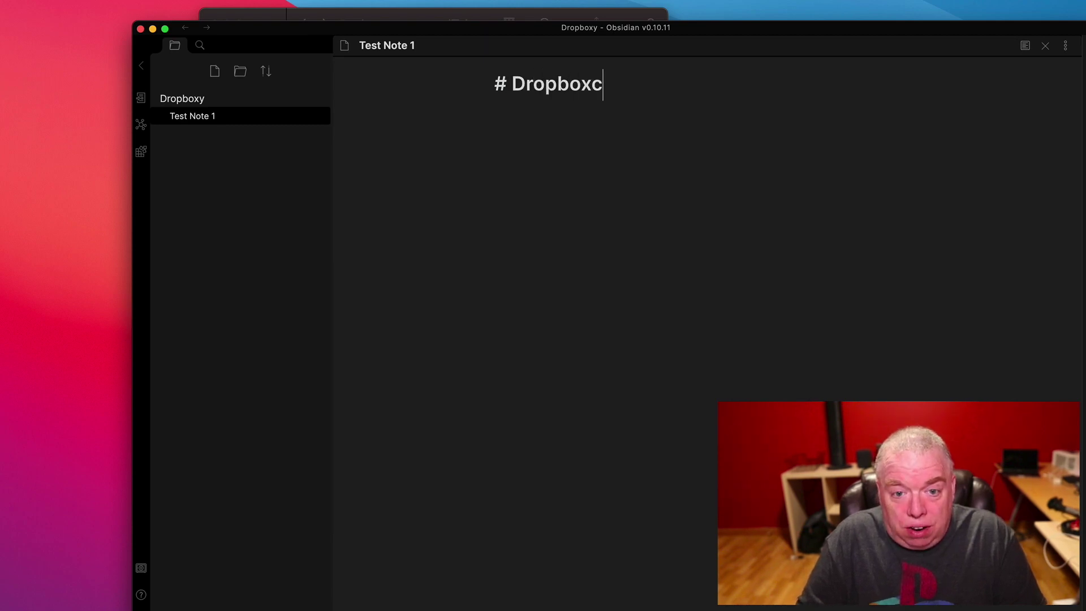
key(BackSpace)
text(Integration)
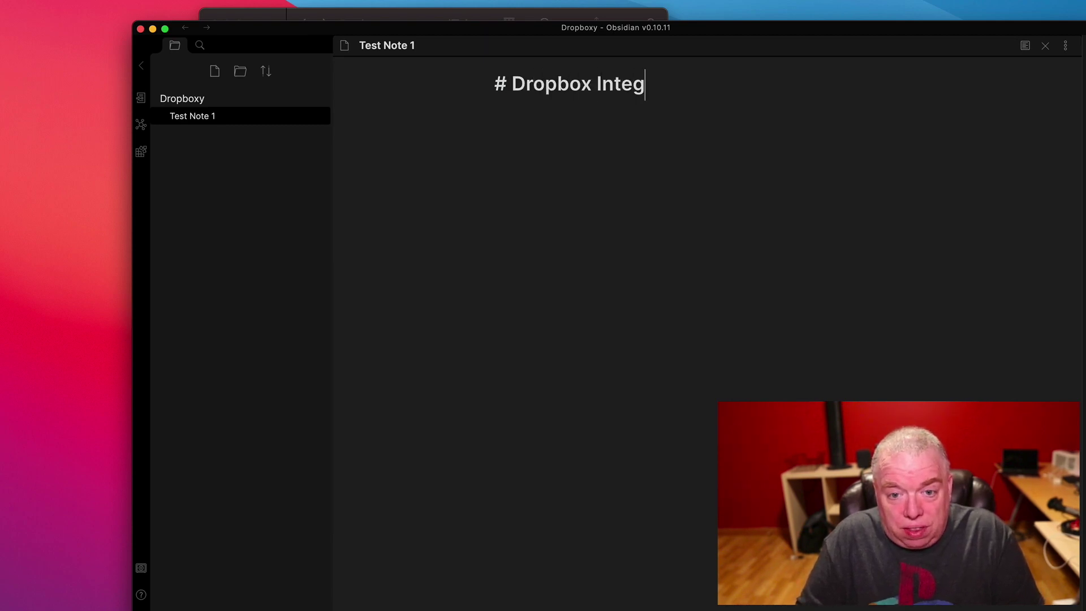
key(Return)
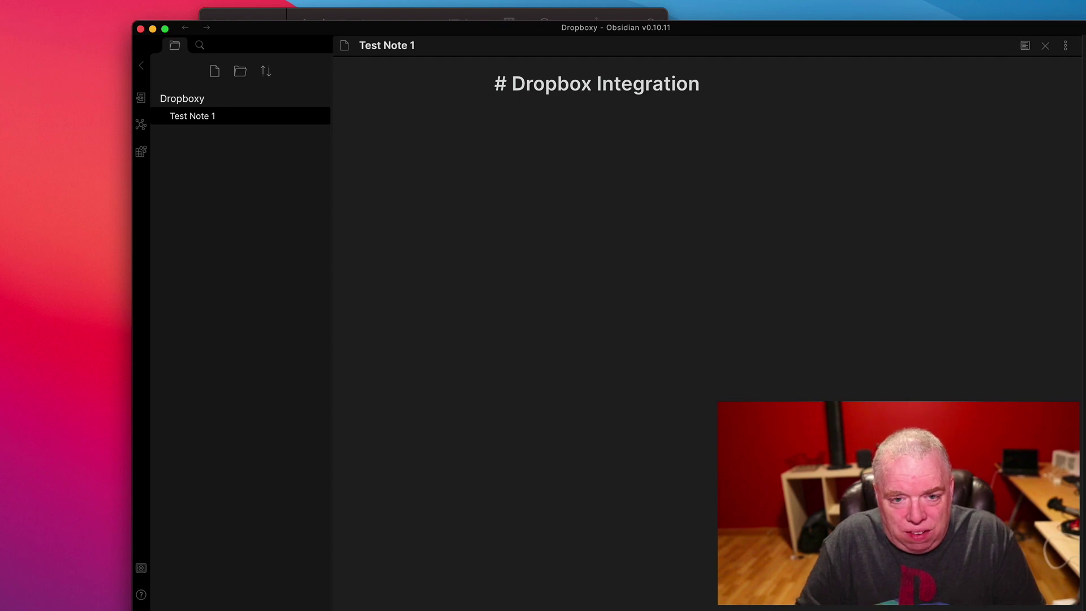
text(Very easy to setup)
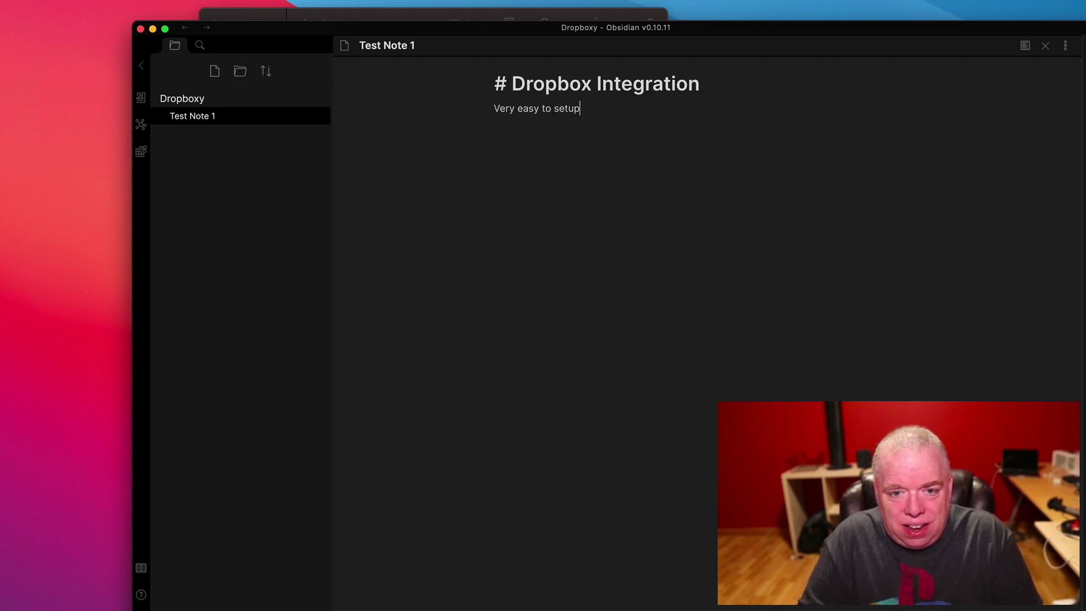
key(Return)
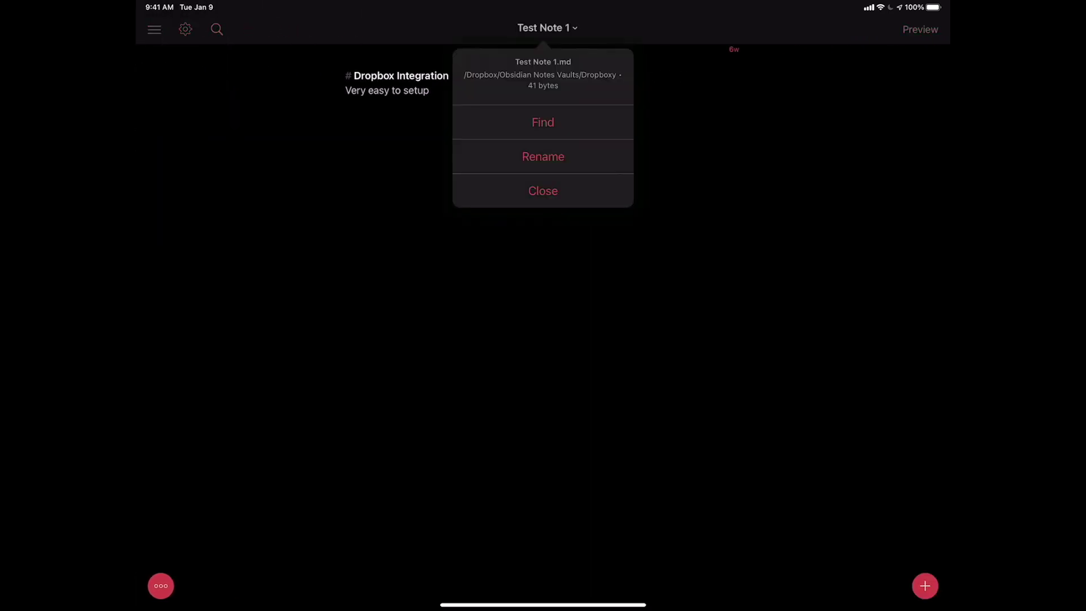
Step: Close Test Note 1 in 1Writer
click(543, 191)
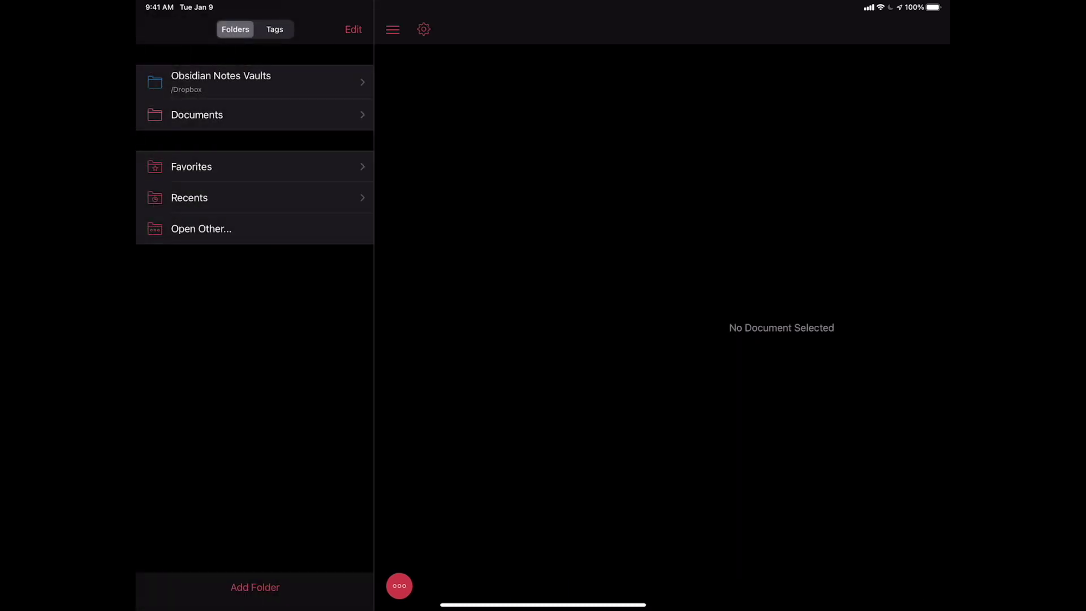
Step: Open the Obsidian Notes Vaults folder, then go back to the folders list
click(221, 79)
click(161, 29)
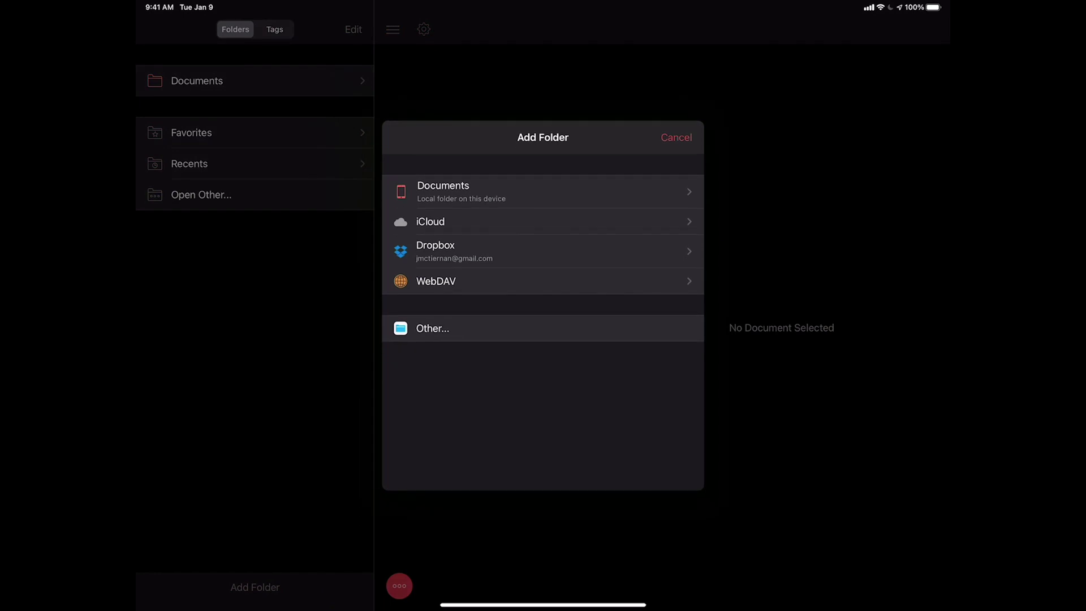
Step: Choose Dropbox as the folder location and open its Obsidian Notes Vaults folder
click(435, 251)
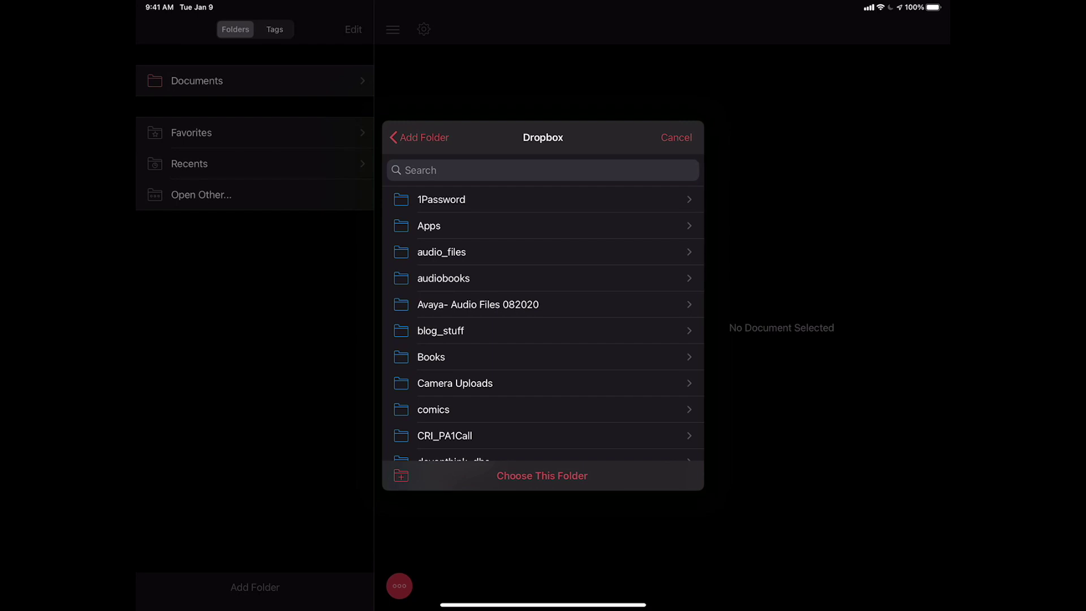
scroll(543, 311, down, 5)
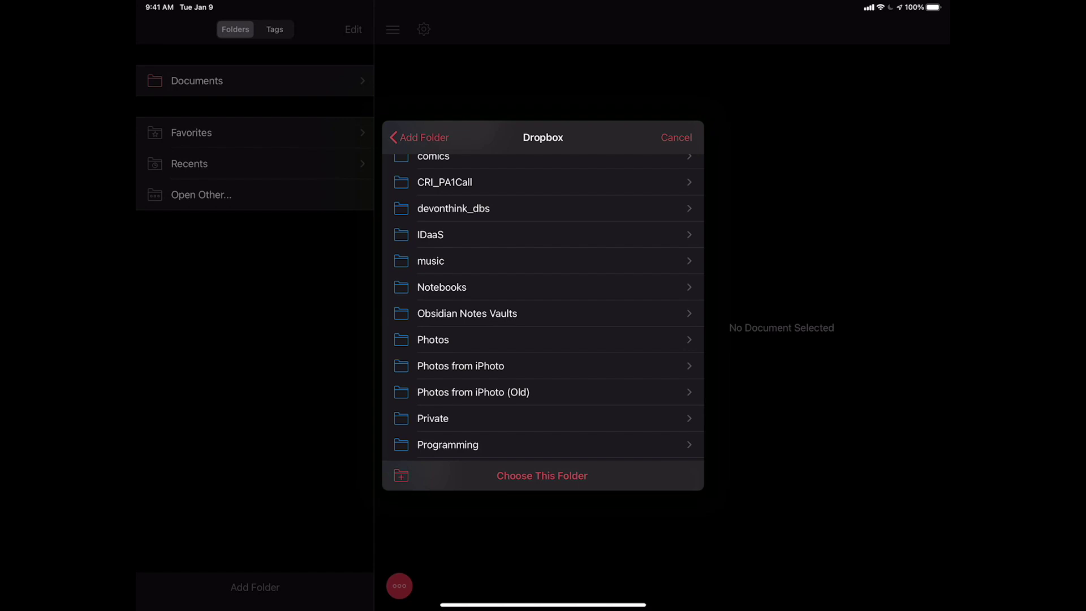
click(467, 313)
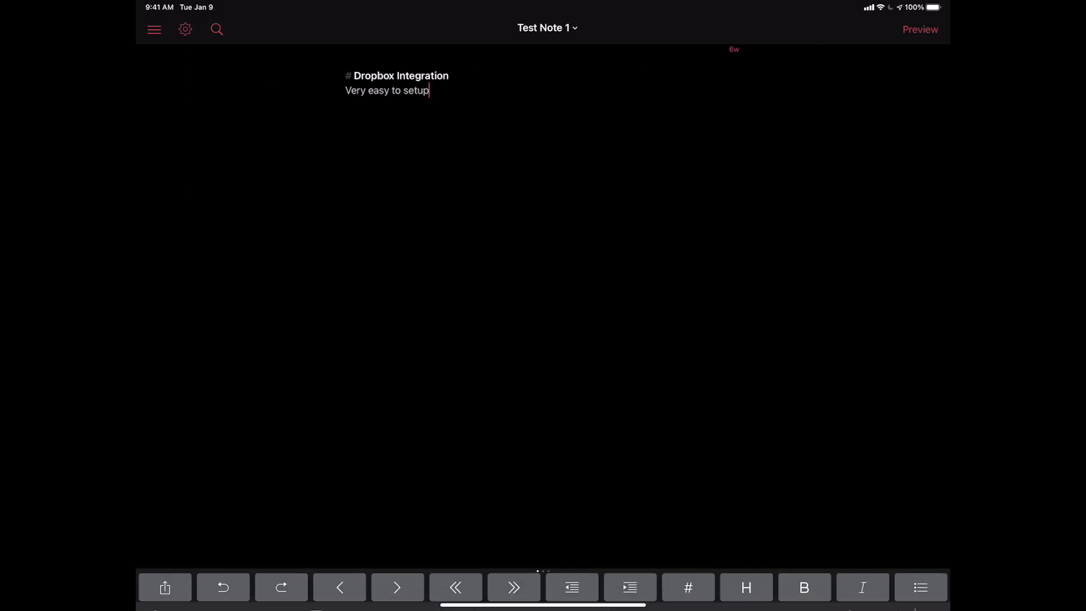
Step: Add the bullet '* editing on my iPad. Kinda cool' followed by a thumbs-up emoji
key(Return)
key(Return)
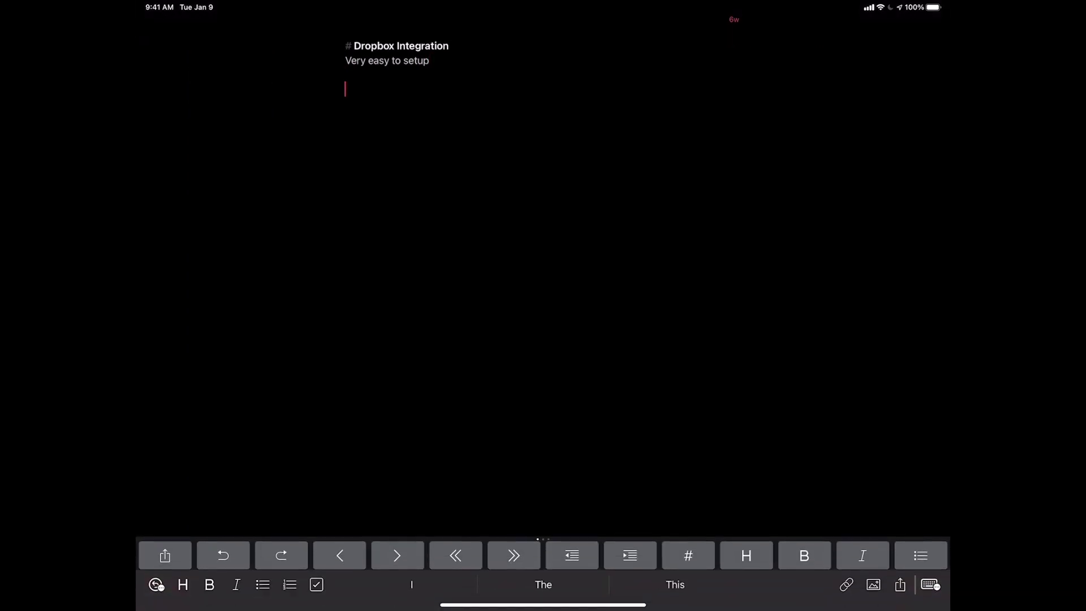
text(* edit)
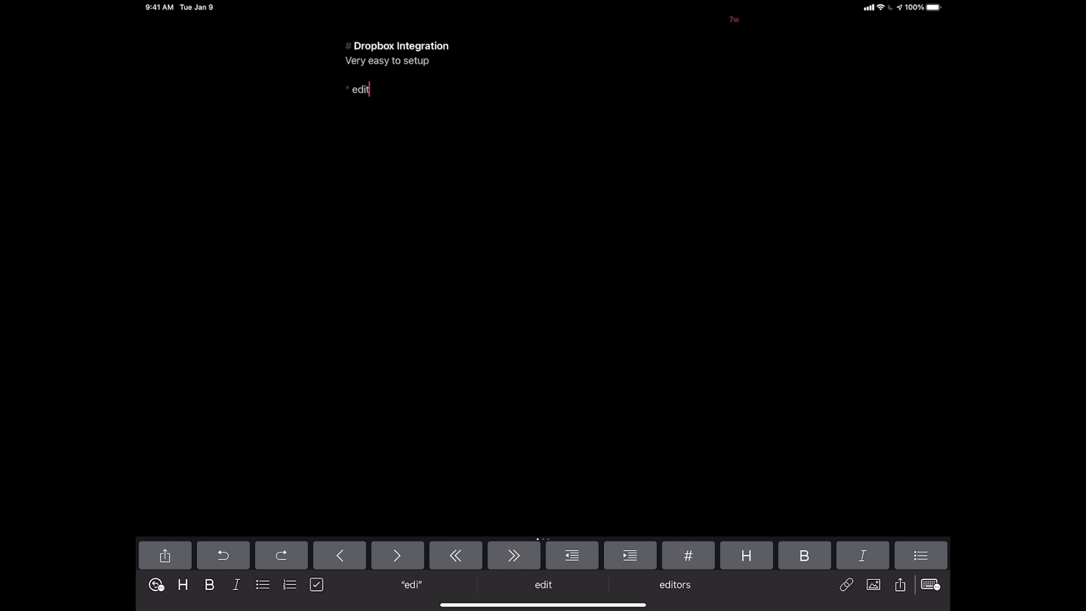
text(ing on my iPad.)
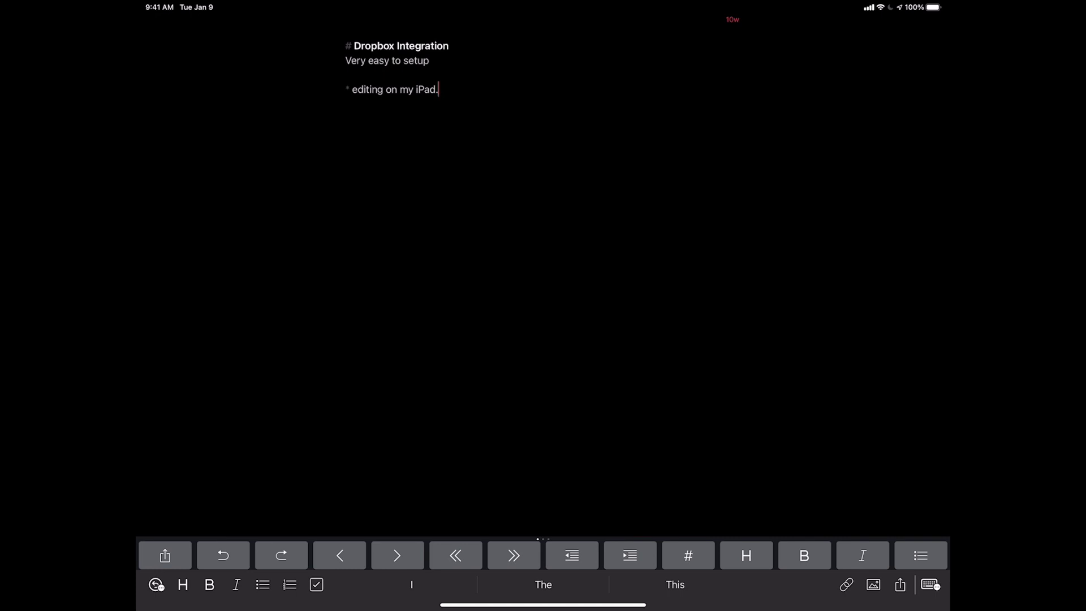
text( Kinda cool)
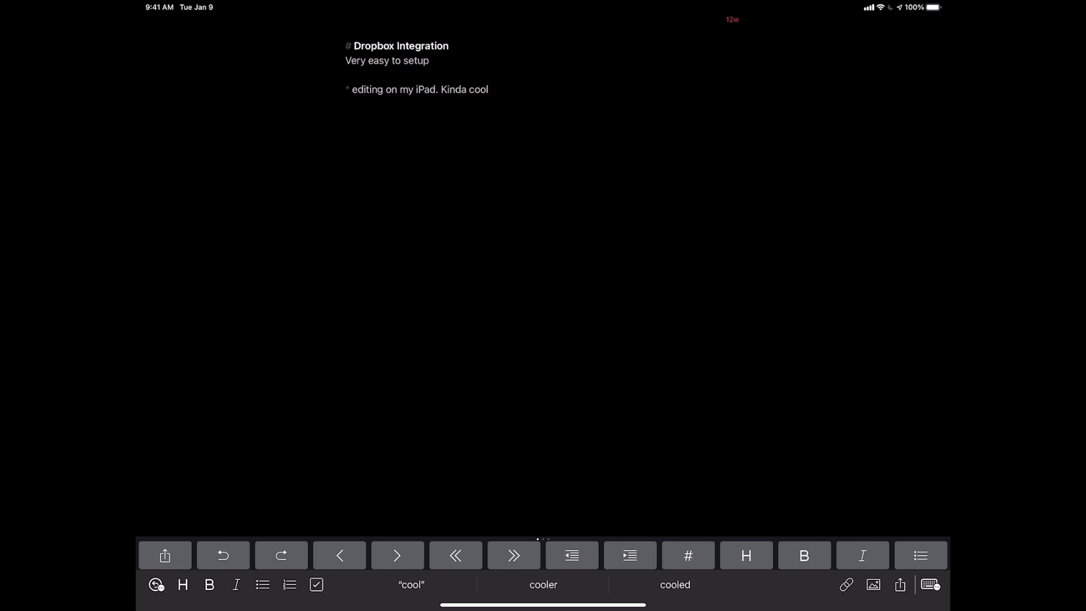
key(ctrl+super+space)
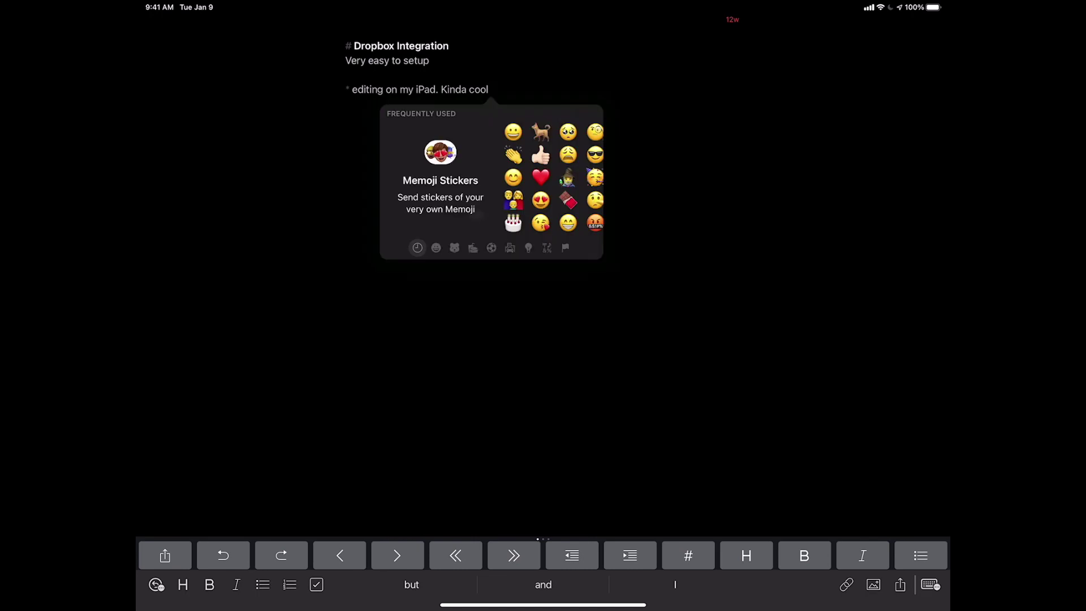
key(Right)
key(Down)
key(Return)
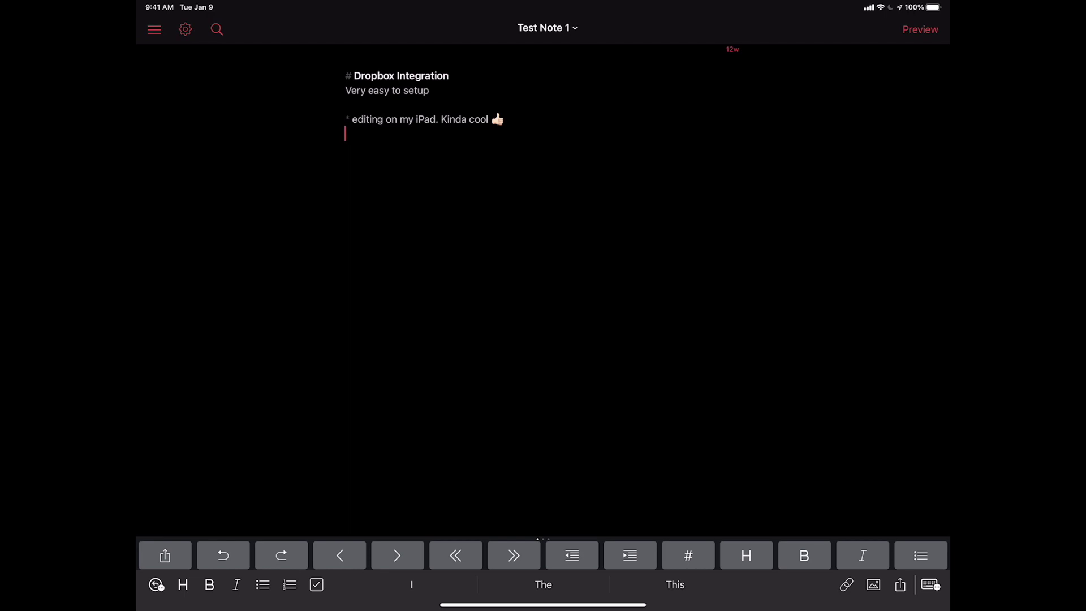
Step: Dismiss the keyboard and show Test Note 1's file details
key(Escape)
key(Escape)
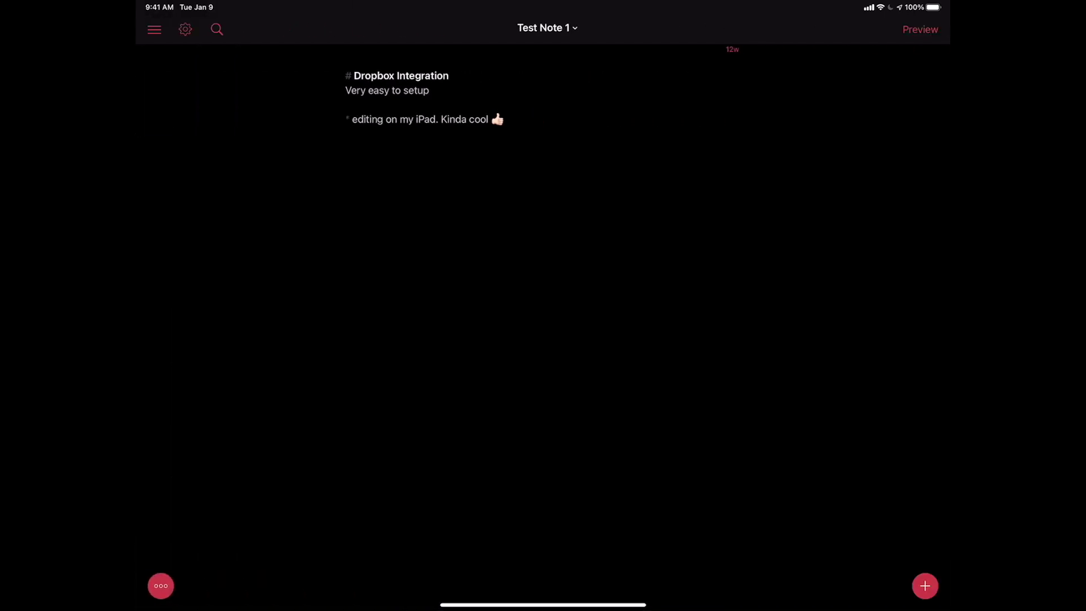
key(Escape)
key(Escape)
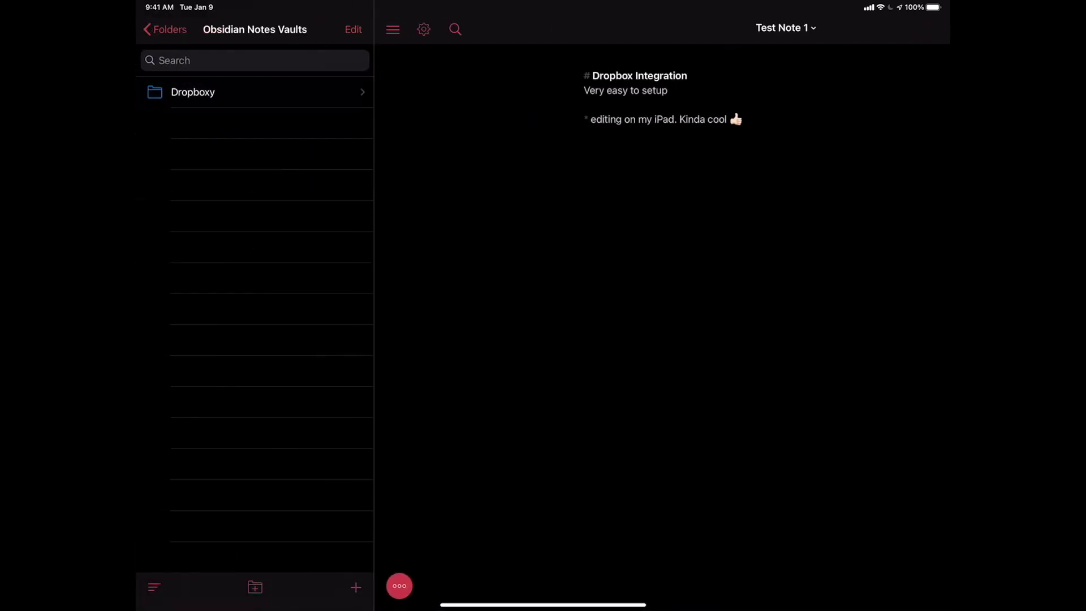
key(Escape)
click(545, 28)
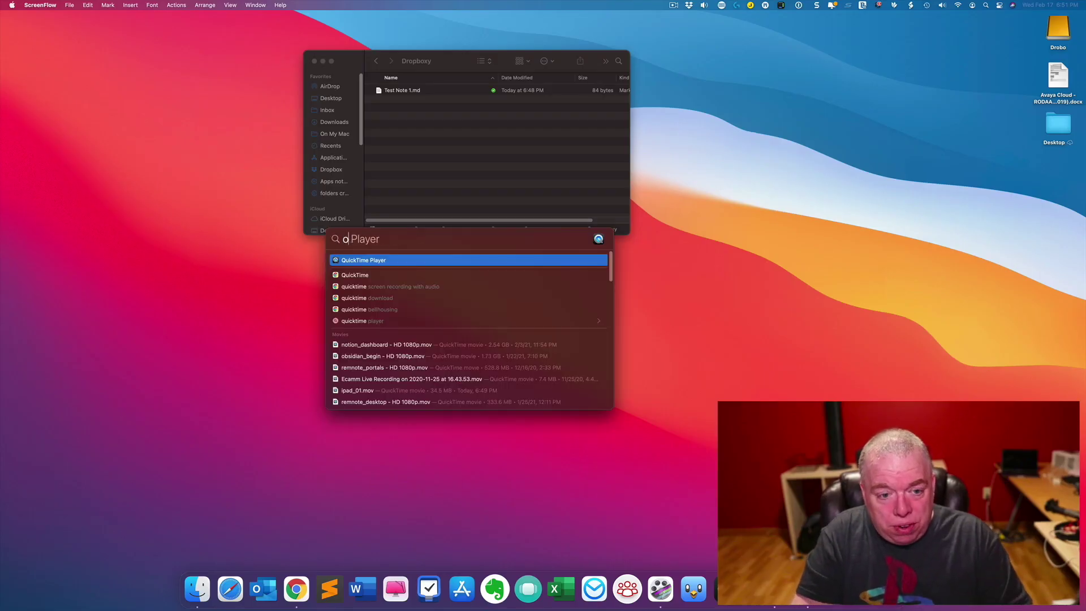
Step: Return to Obsidian, reposition its window, and start a new bullet below the iPad line
key(Escape)
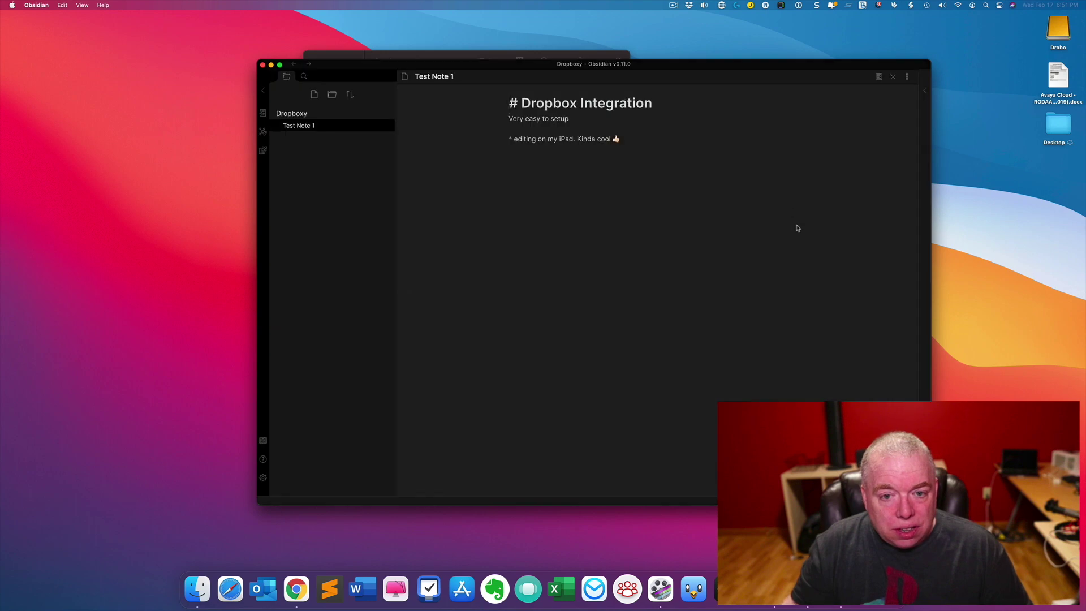
drag(664, 67, 598, 59)
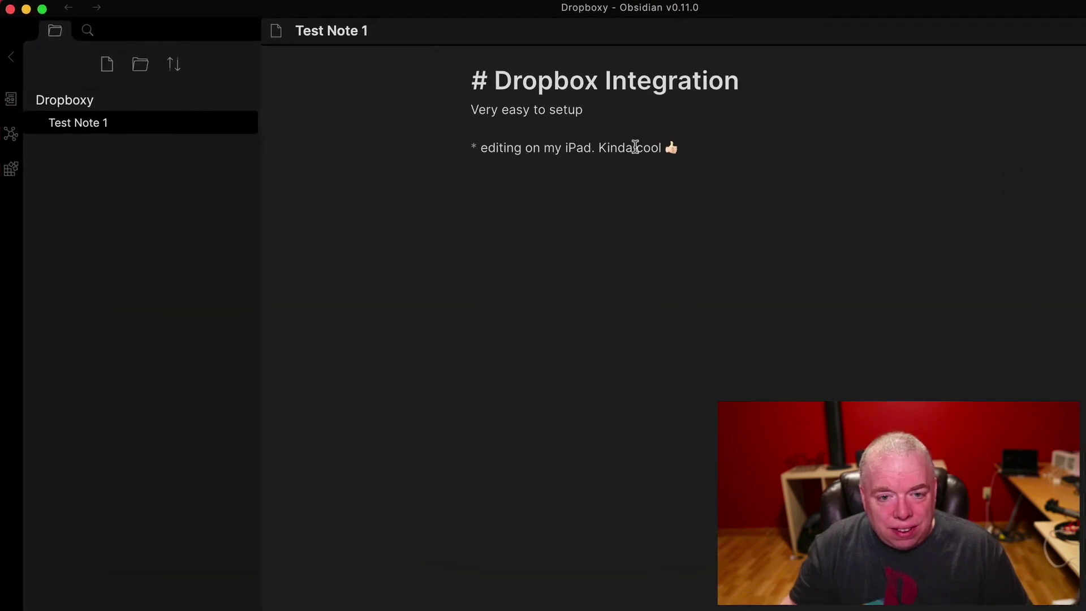
click(682, 148)
key(Return)
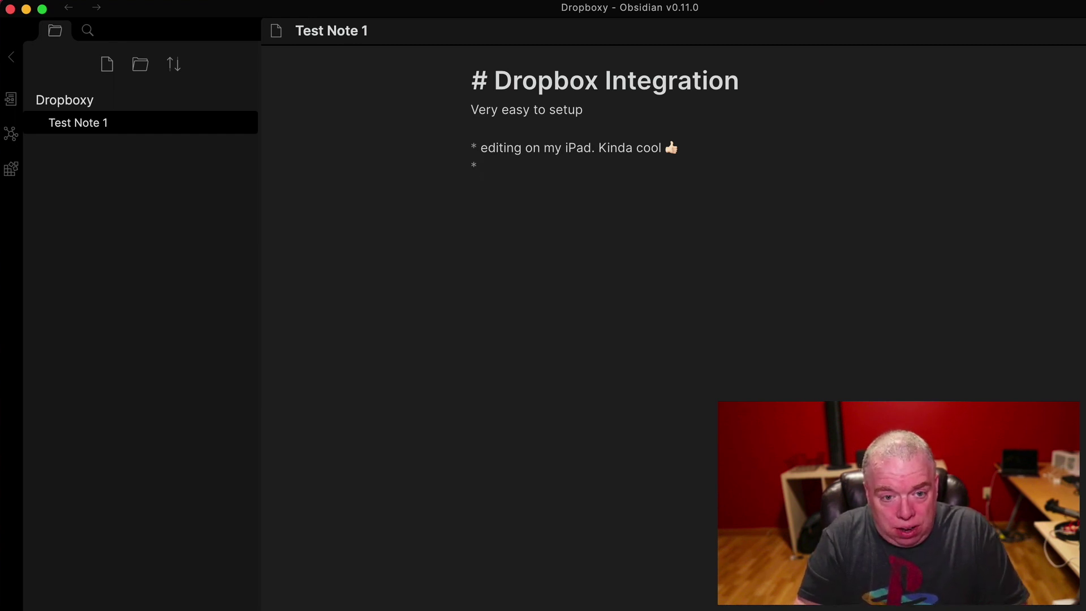
Step: Type the bullets 'now I am editing my file on my iMac in Obsidian' and 'let's create a new note'
text(now I am editin)
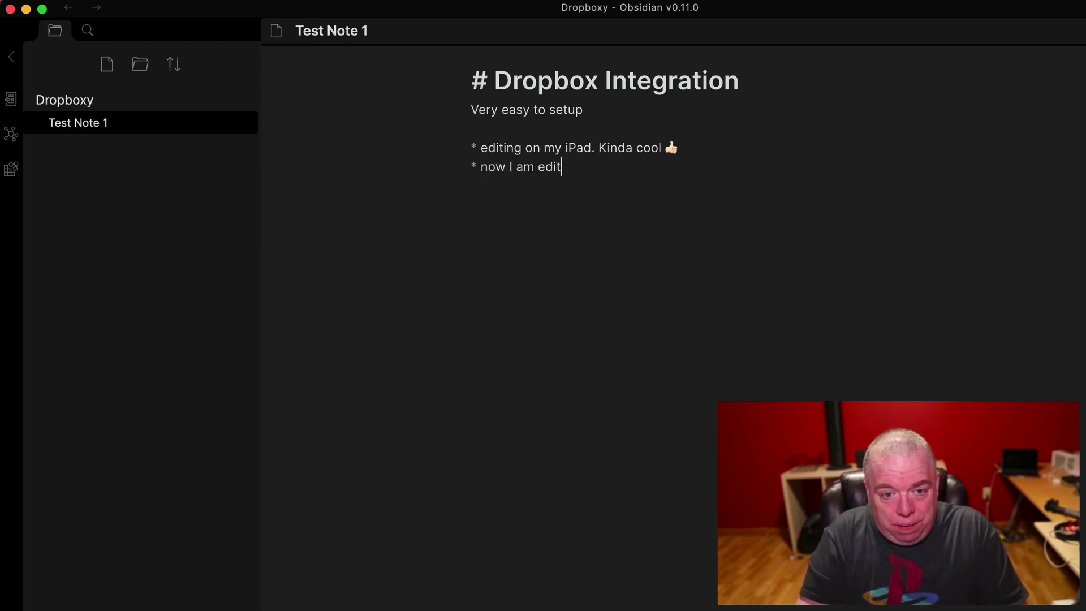
key(BackSpace)
key(BackSpace)
text(ing my file on )
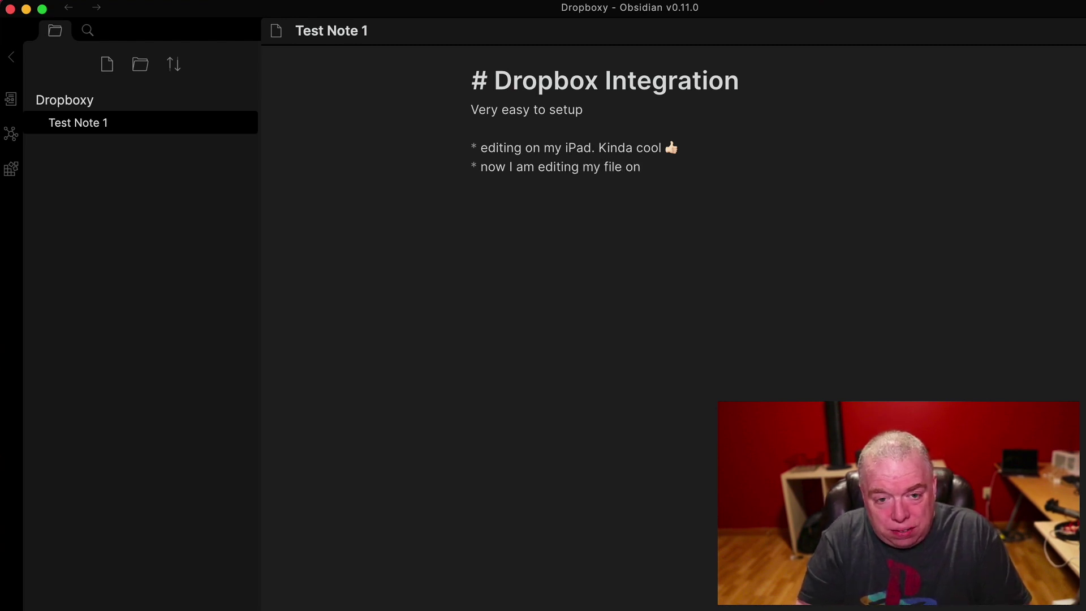
text(my)
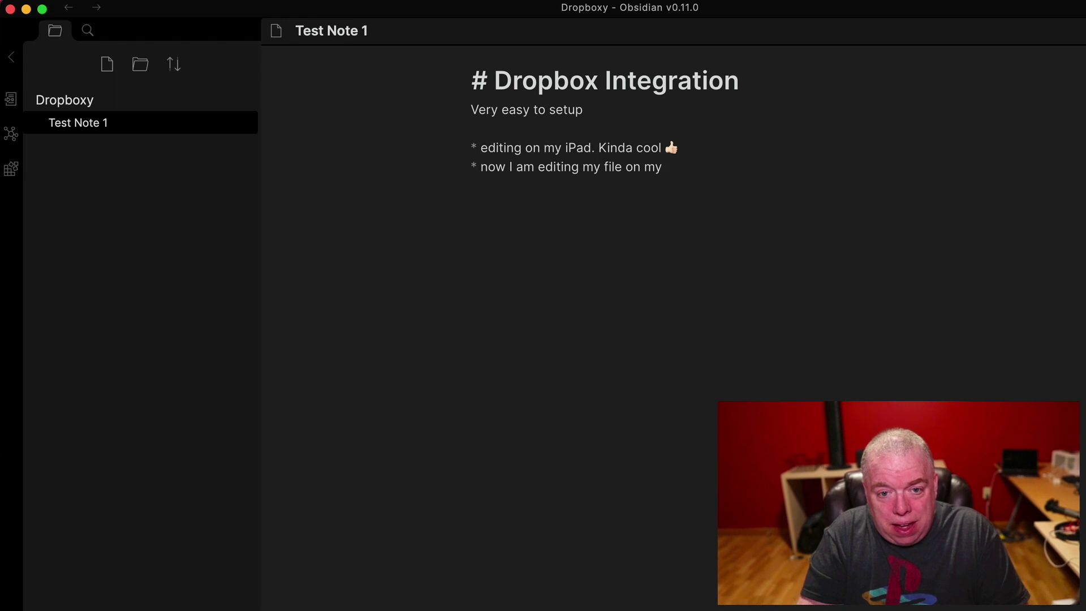
text( iMac i)
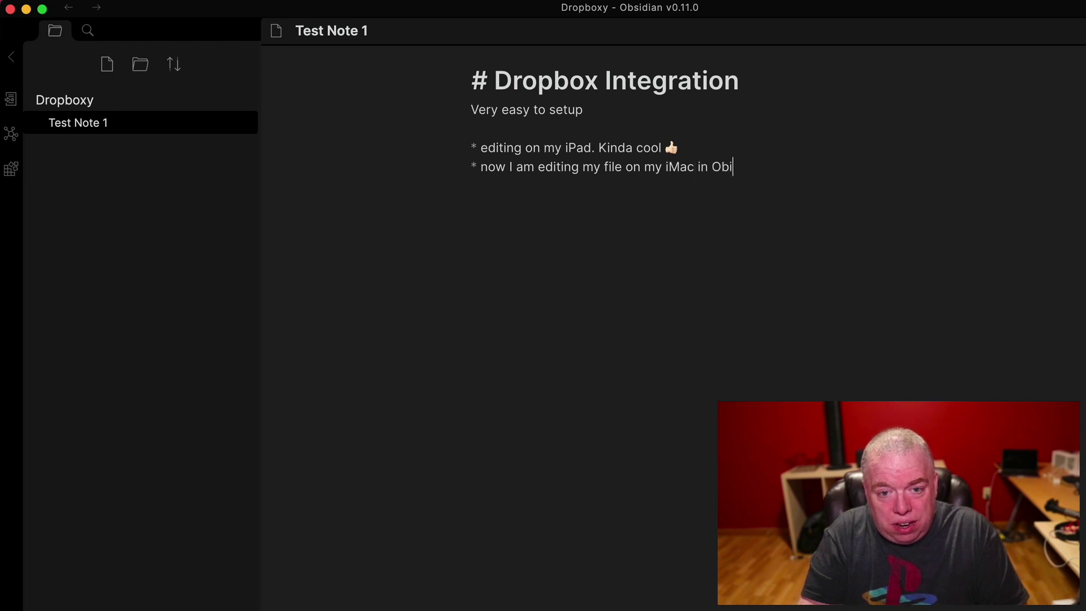
text(n Obsidinan)
key(BackSpace)
key(BackSpace)
key(BackSpace)
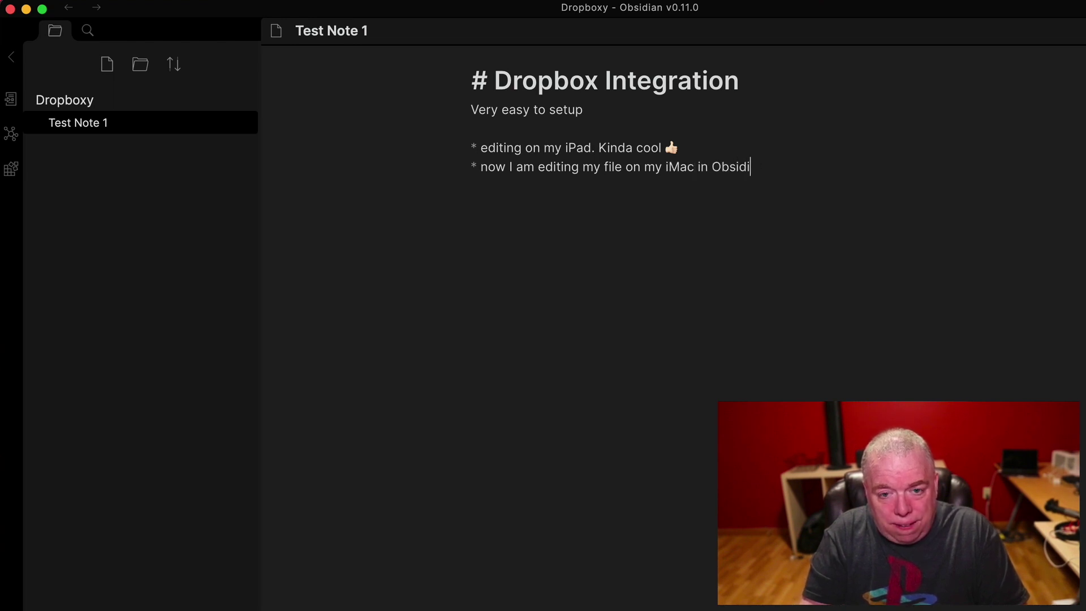
text(anle)
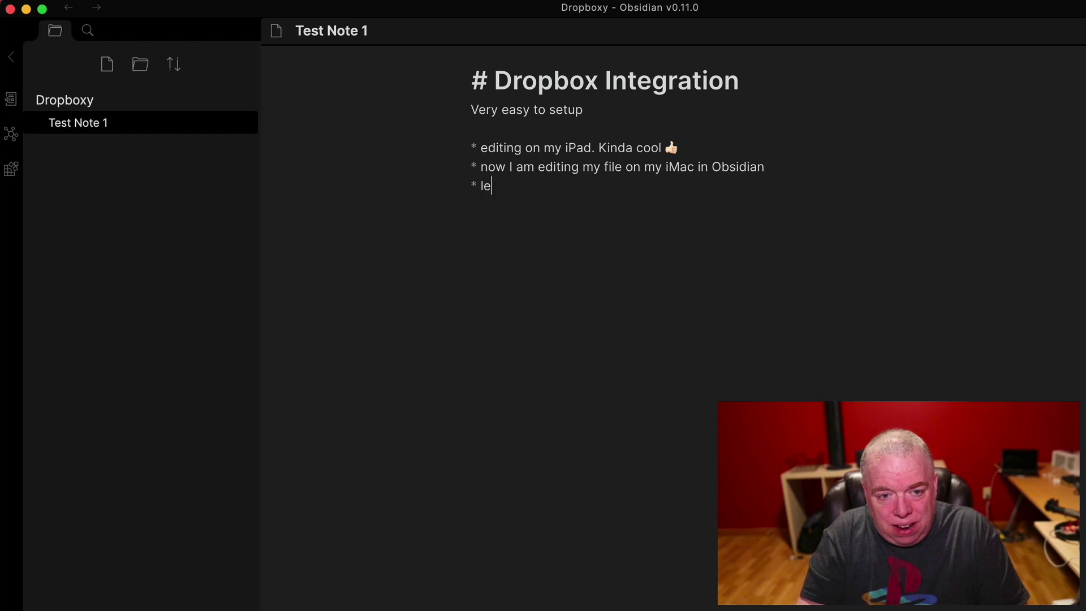
text(t's create a new notw)
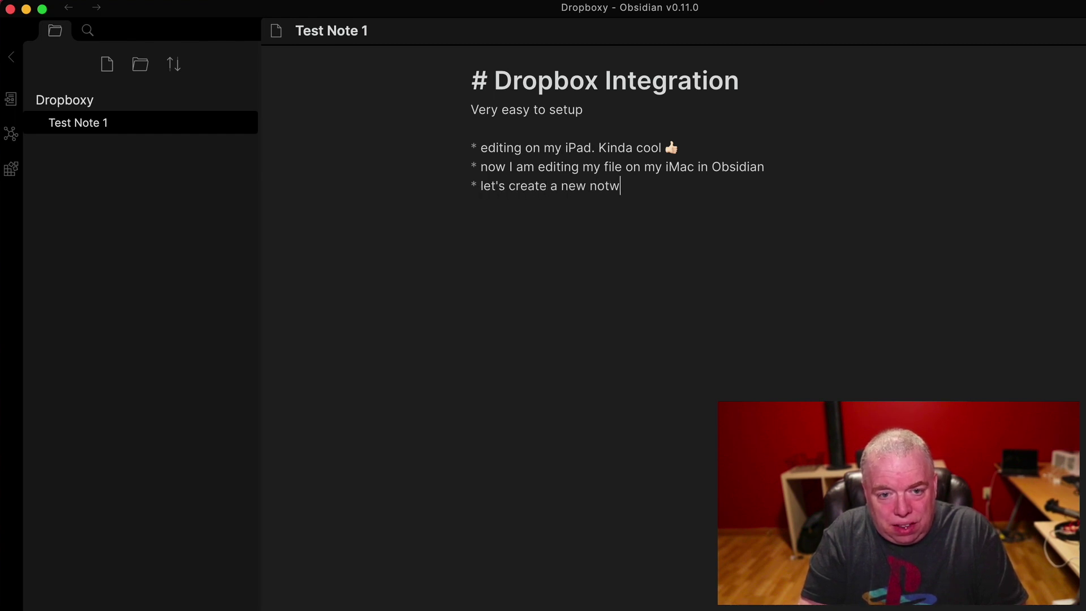
key(BackSpace)
text(ew note)
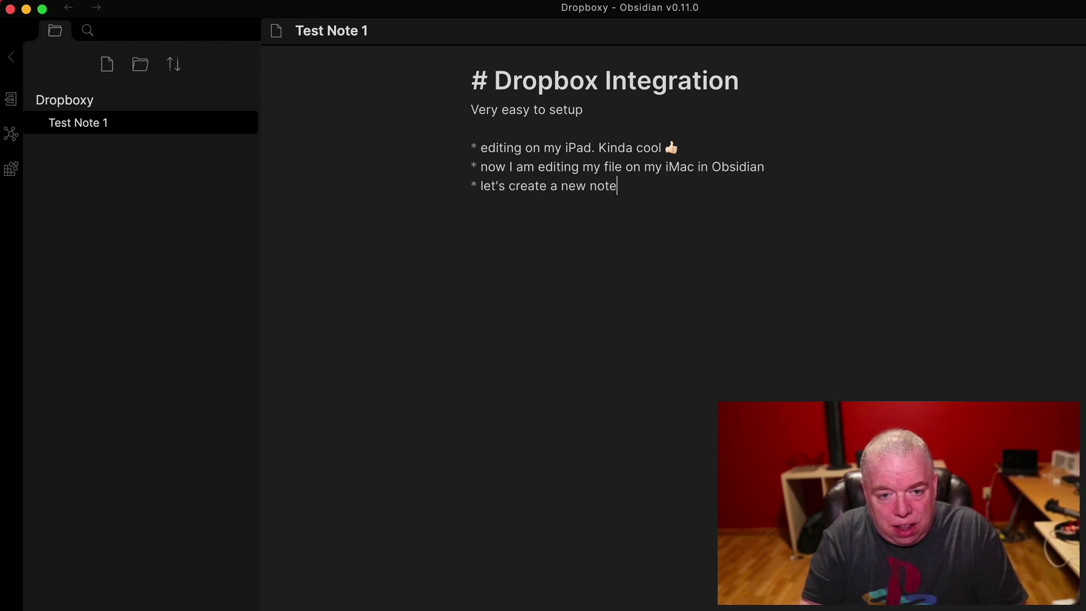
key(Return)
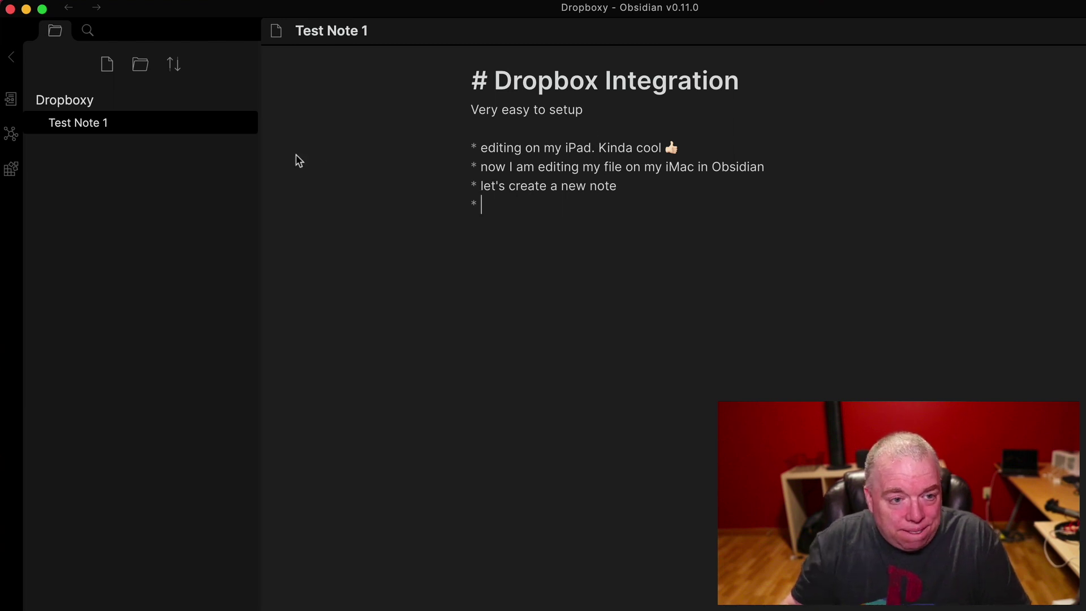
Step: Add a note titled 'Test Note 2' with heading 'This is test note 2' and line 'I have nothing else to type.'
click(107, 65)
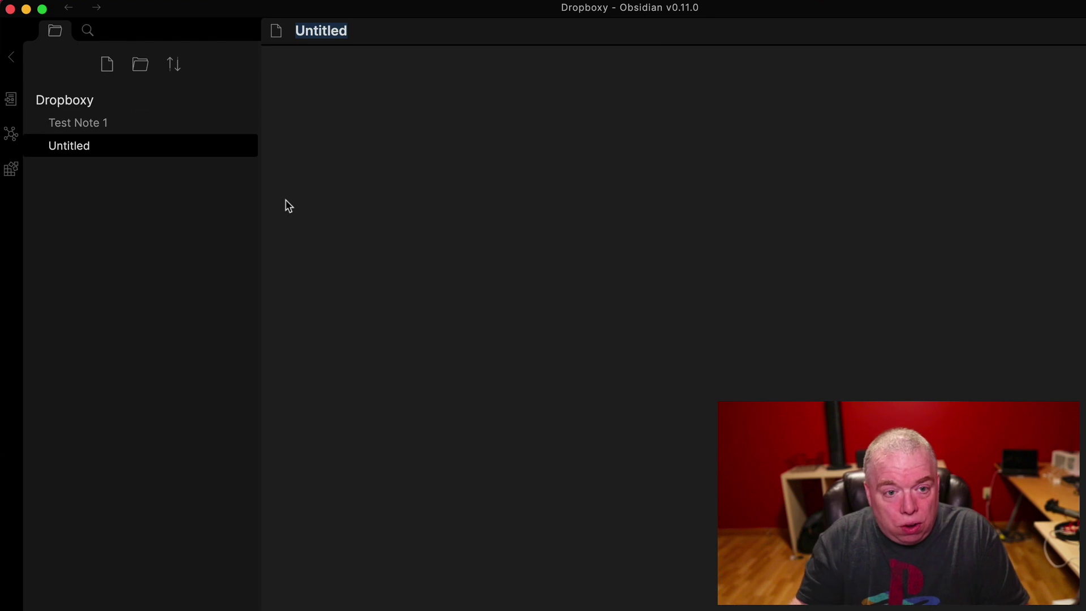
text(Test Note 2)
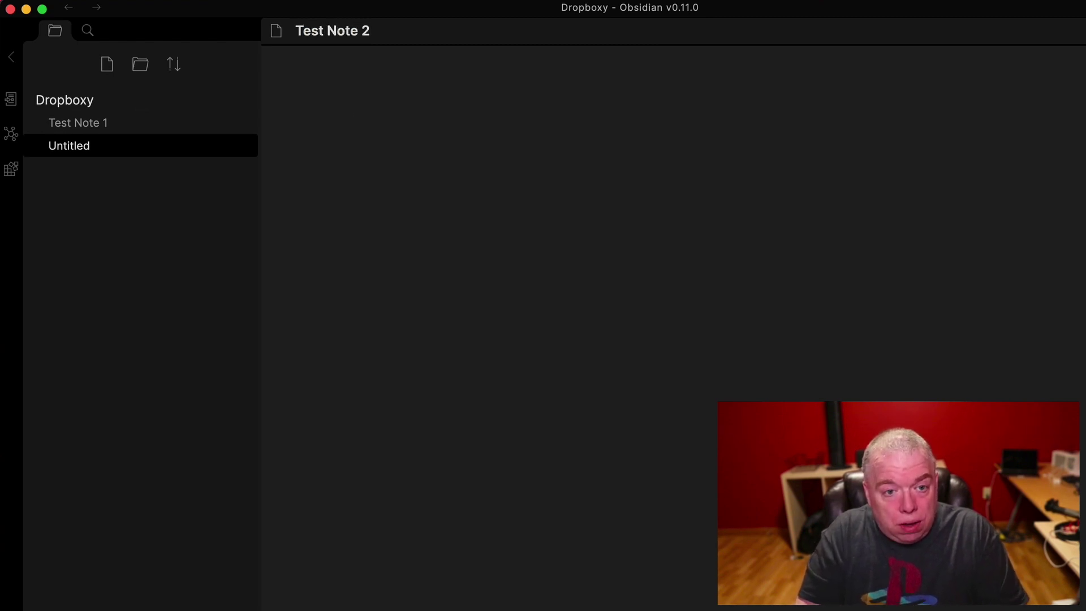
key(Return)
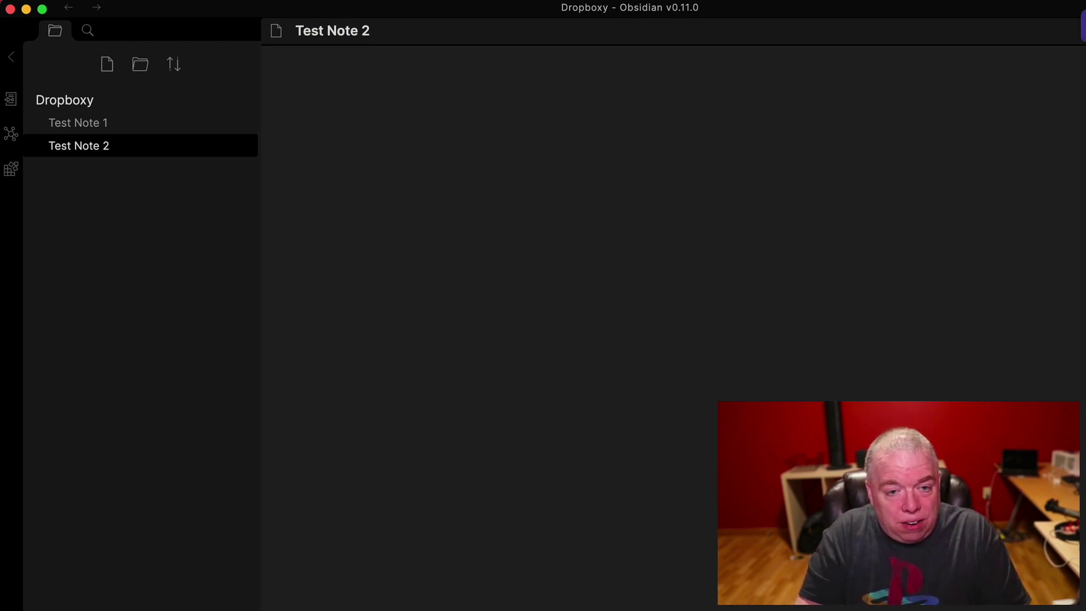
text(# This i)
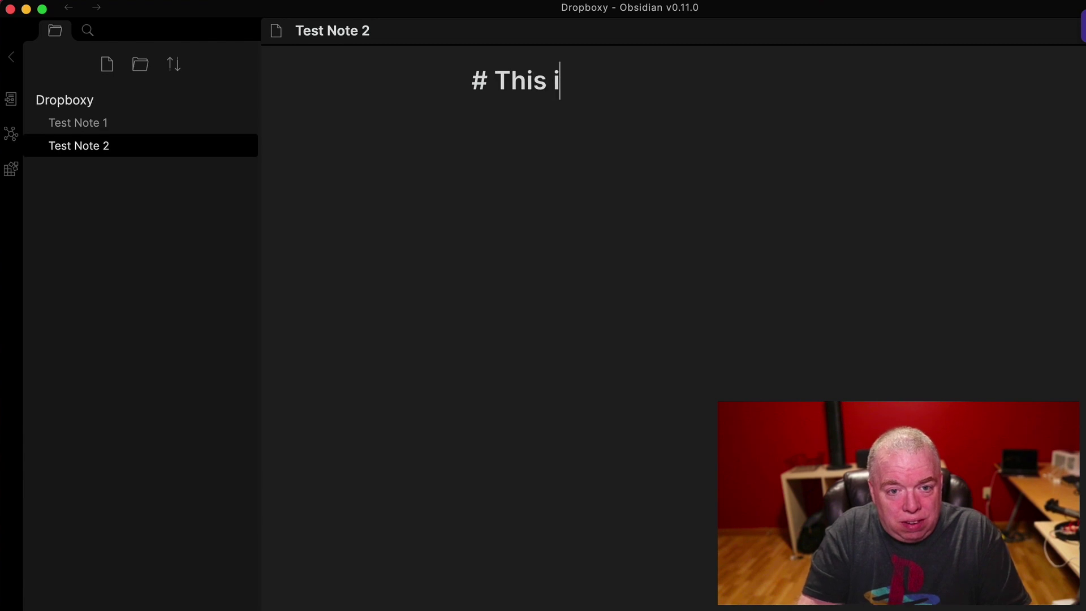
text(s test note 2 )
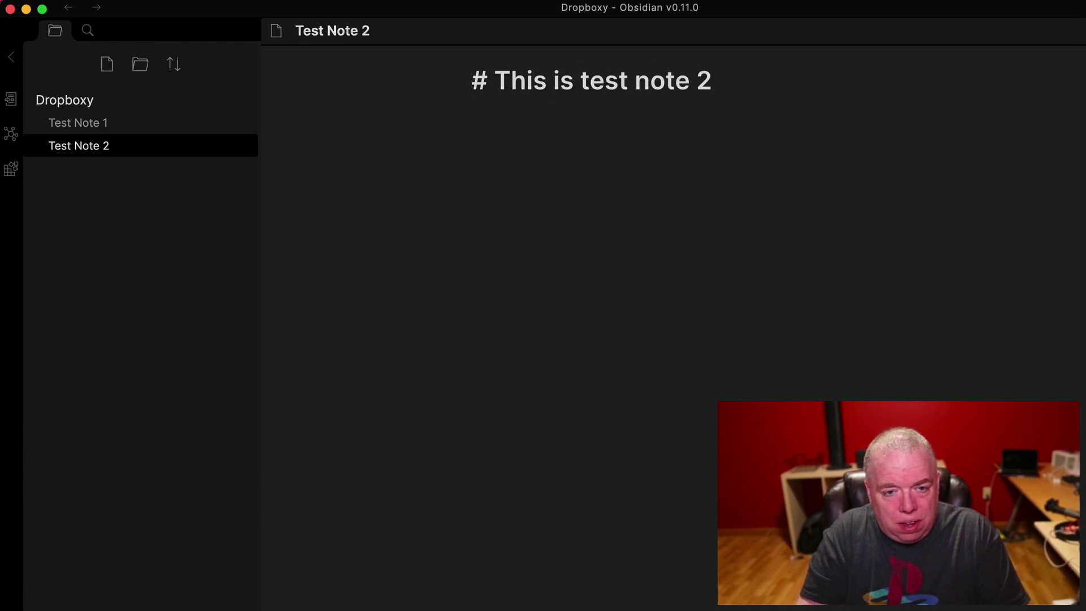
text(I have nothing else t)
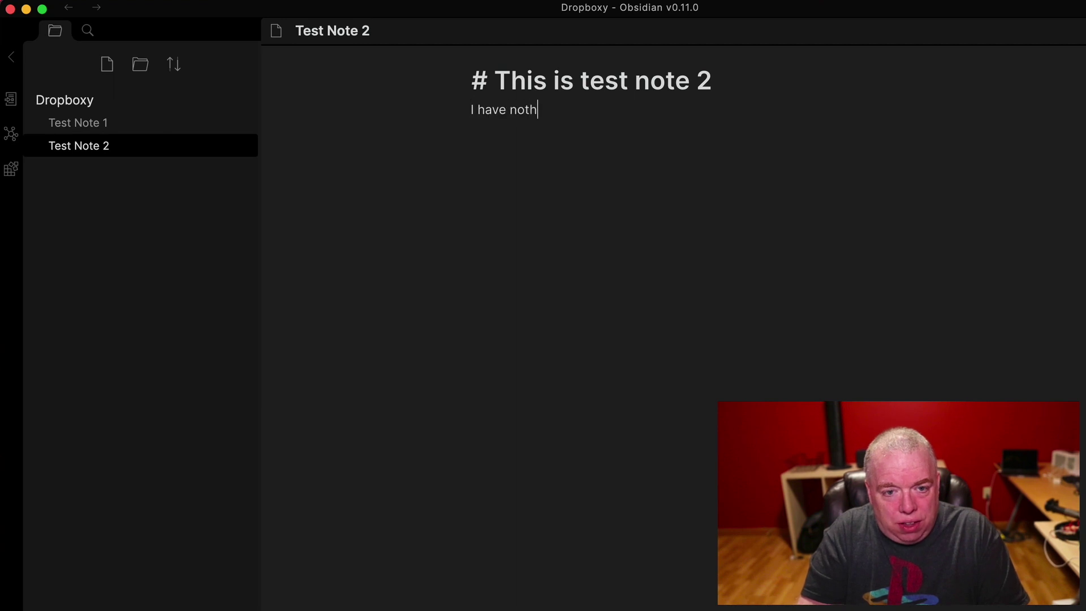
text(o type.)
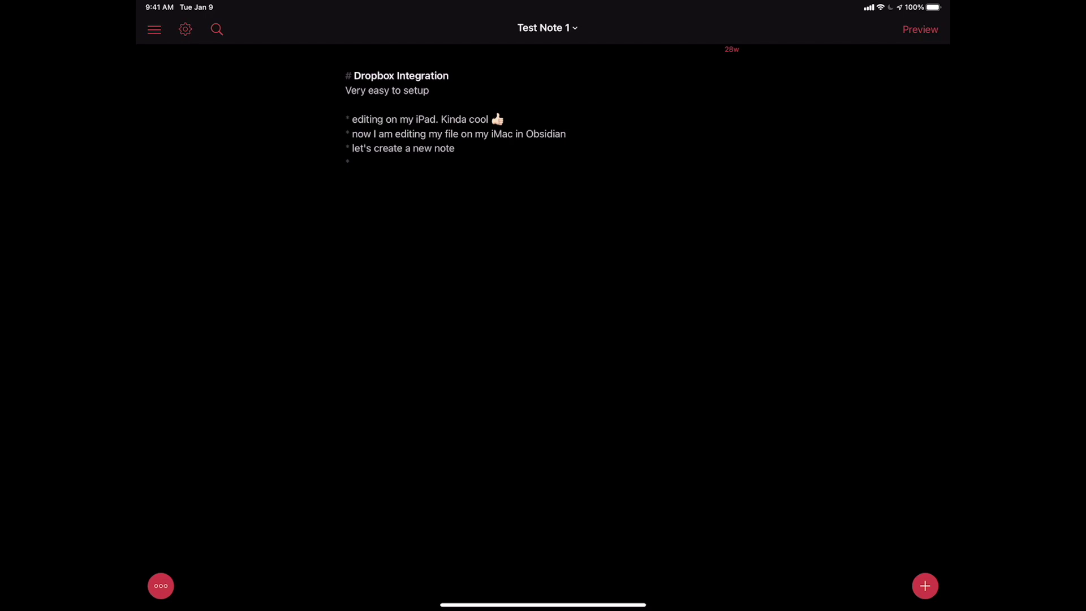
Step: Insert an 'Another edit' bullet beneath the 'let's create a new note' line in Test Note 1
click(455, 147)
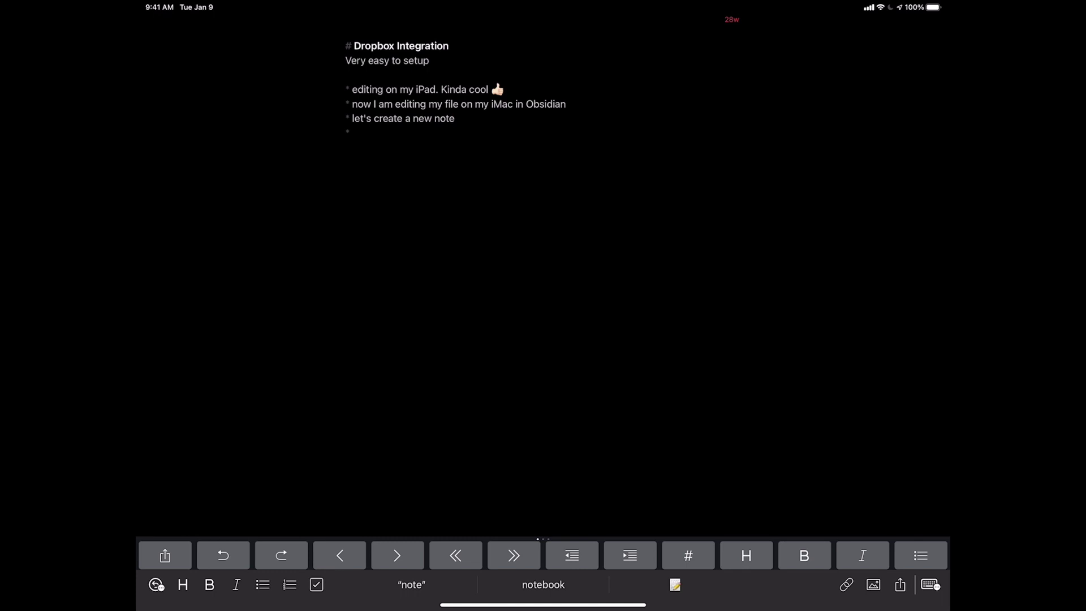
key(Return)
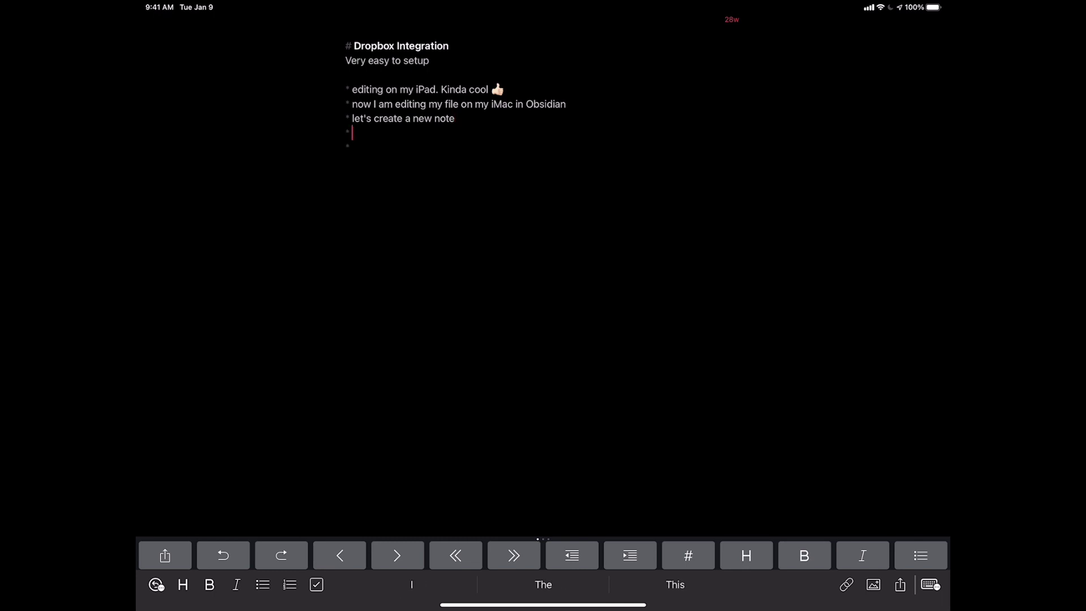
text(Another edi)
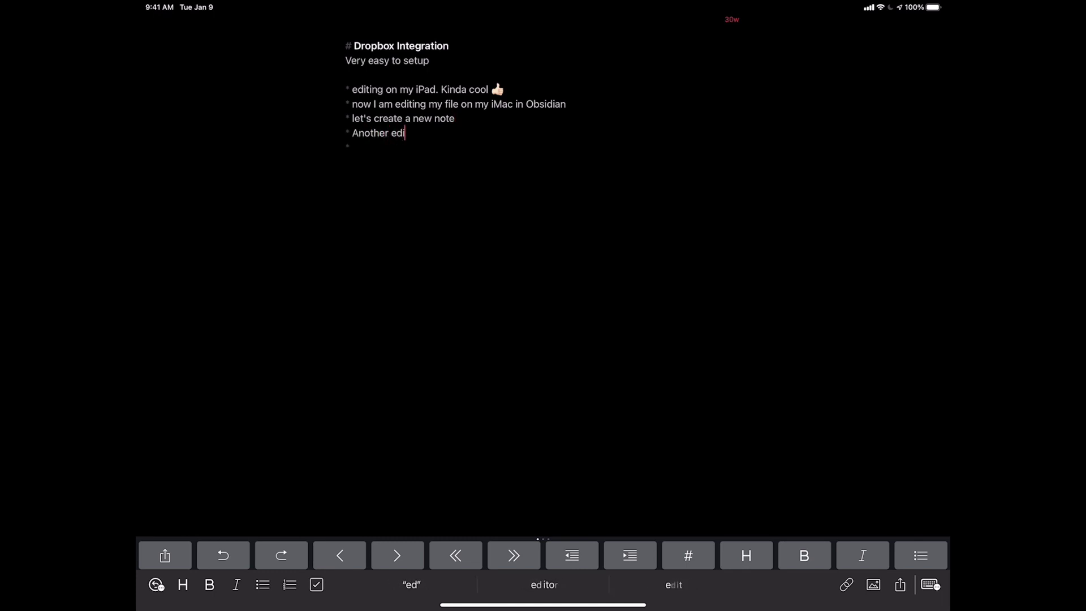
text(t)
scroll(455, 170, up, 2)
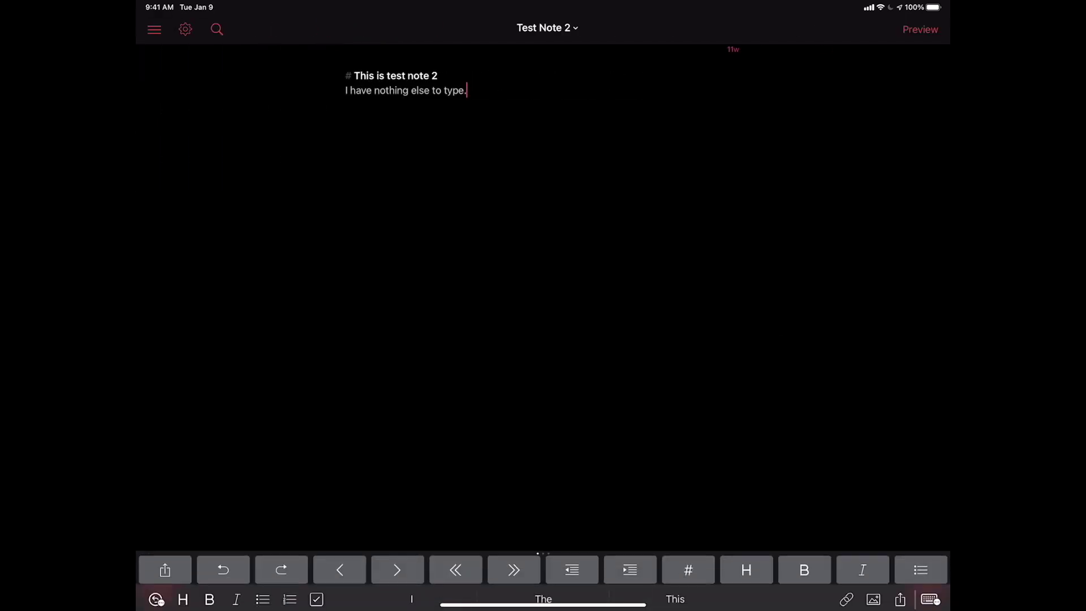
Step: Type 'I am typing on my ipad in 1Writer.' on a new line in Test Note 2
text(I am )
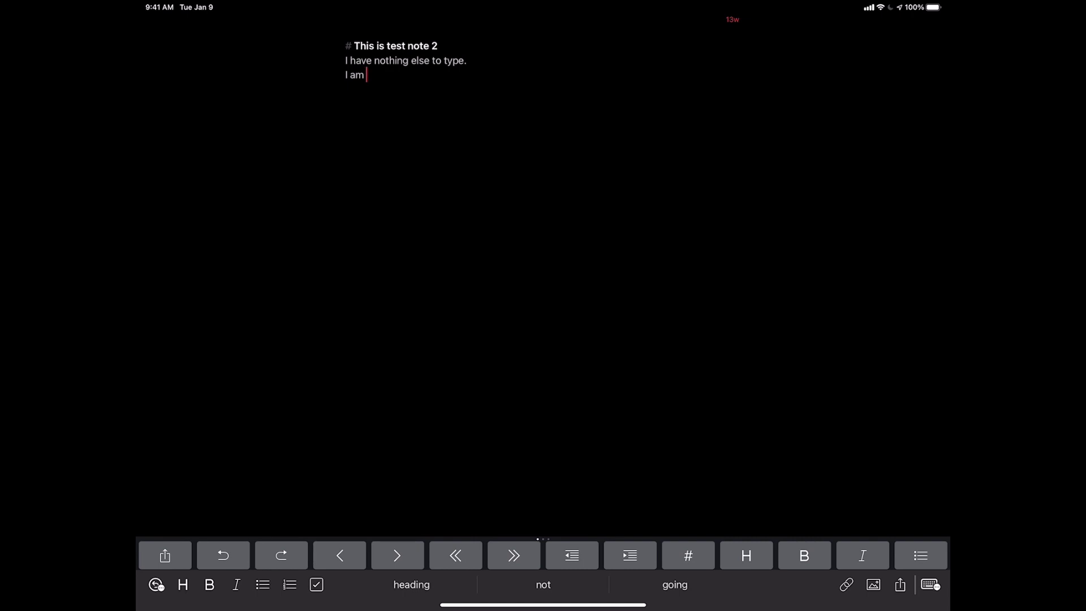
text(typing on my ipa)
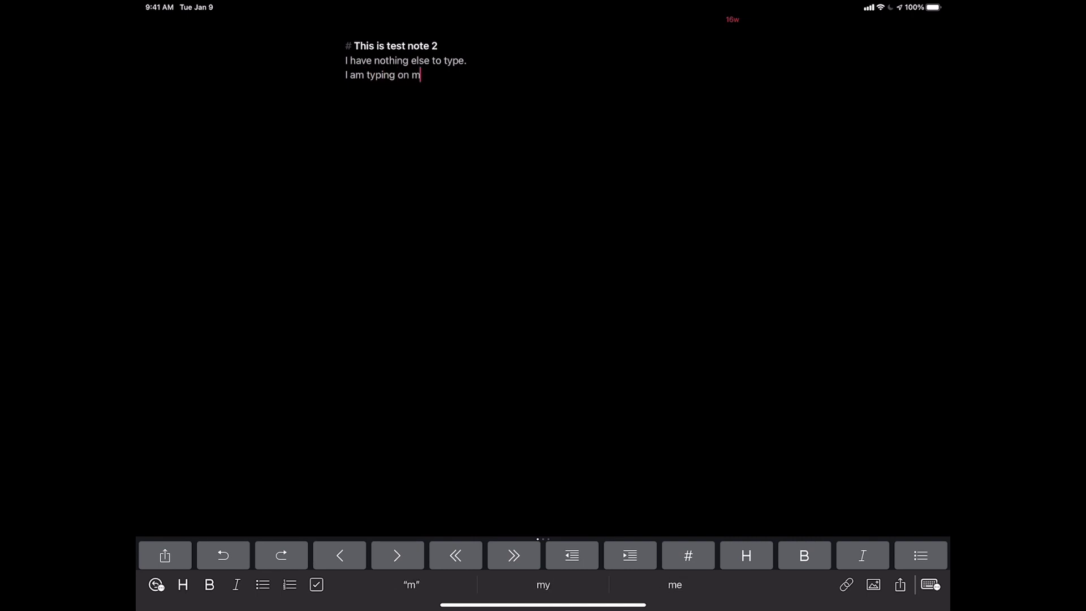
text(d in 1Writer.)
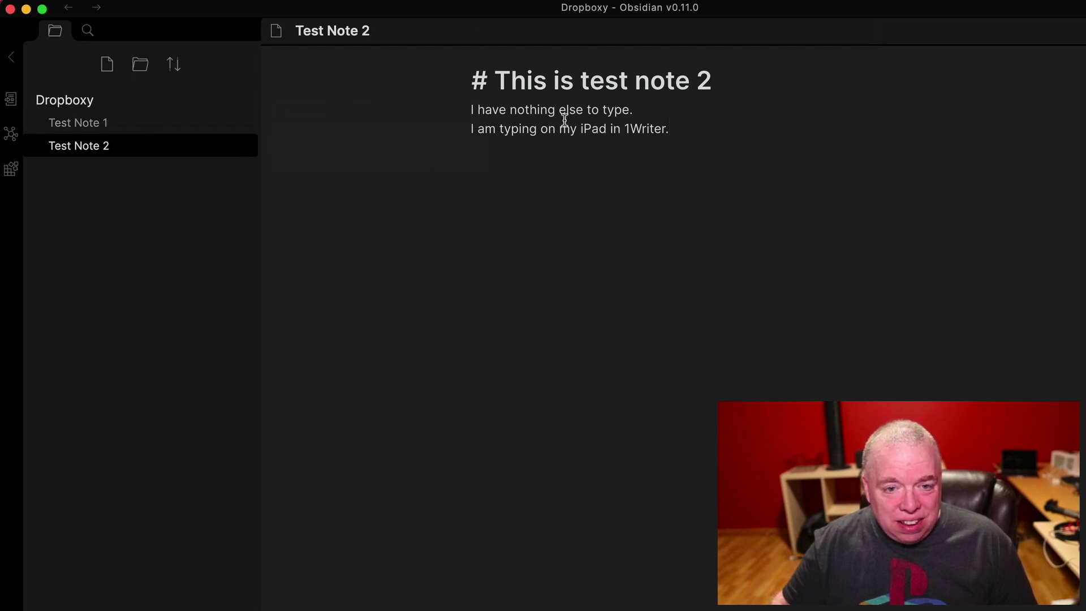
Step: Open Test Note 1 from the file explorer to see the synced 'Another edit' bullet
click(184, 129)
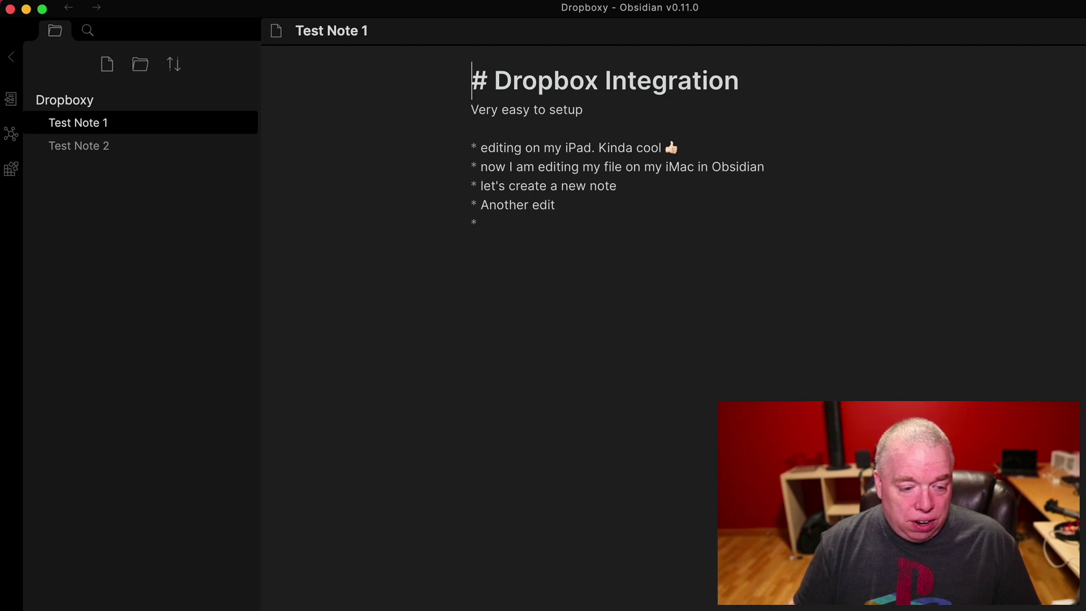
click(11, 608)
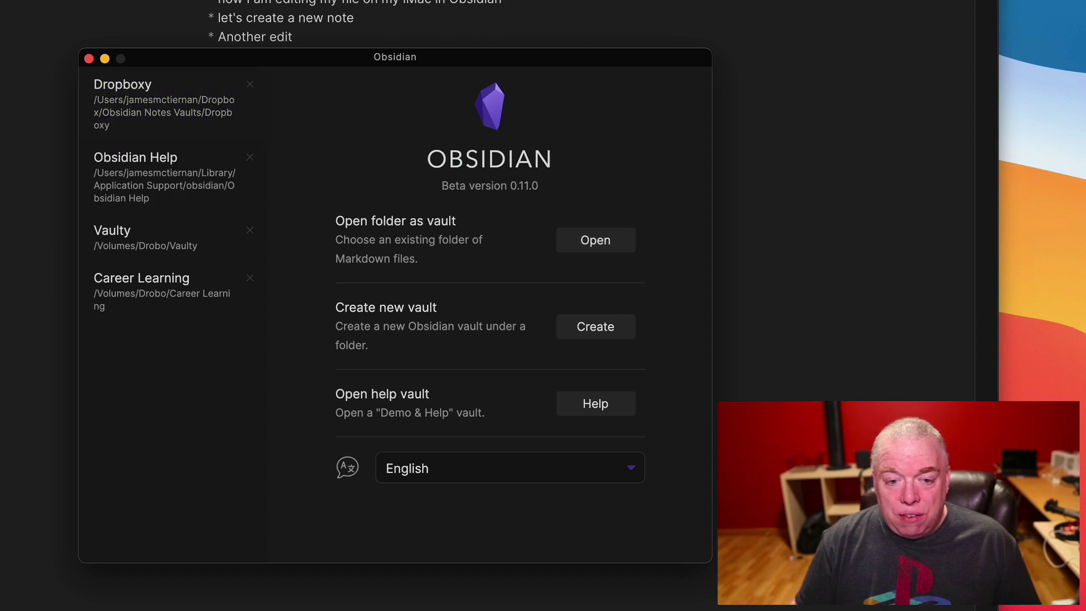
click(113, 78)
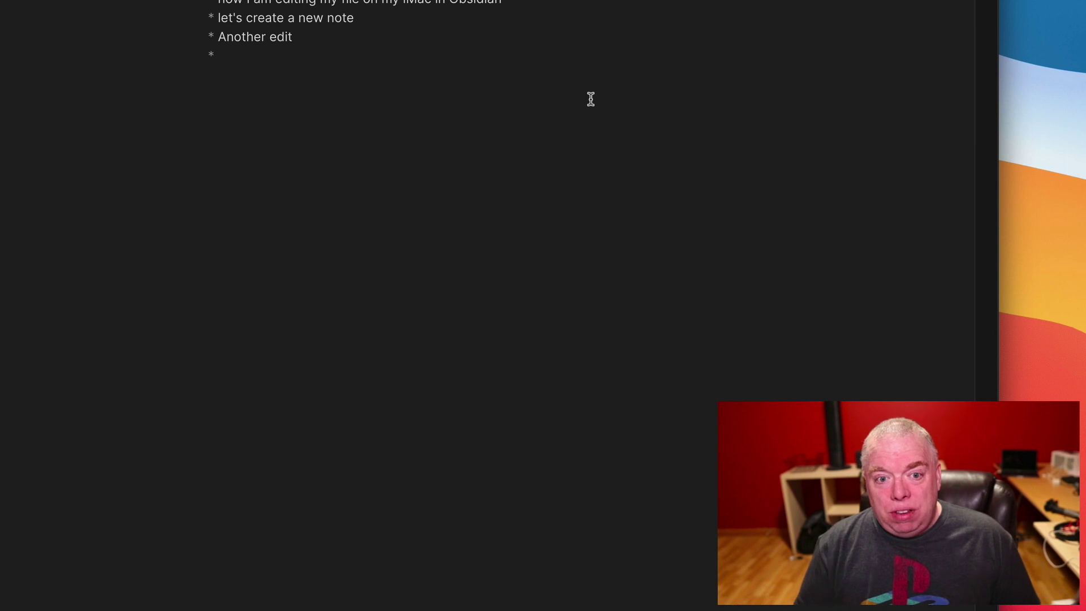